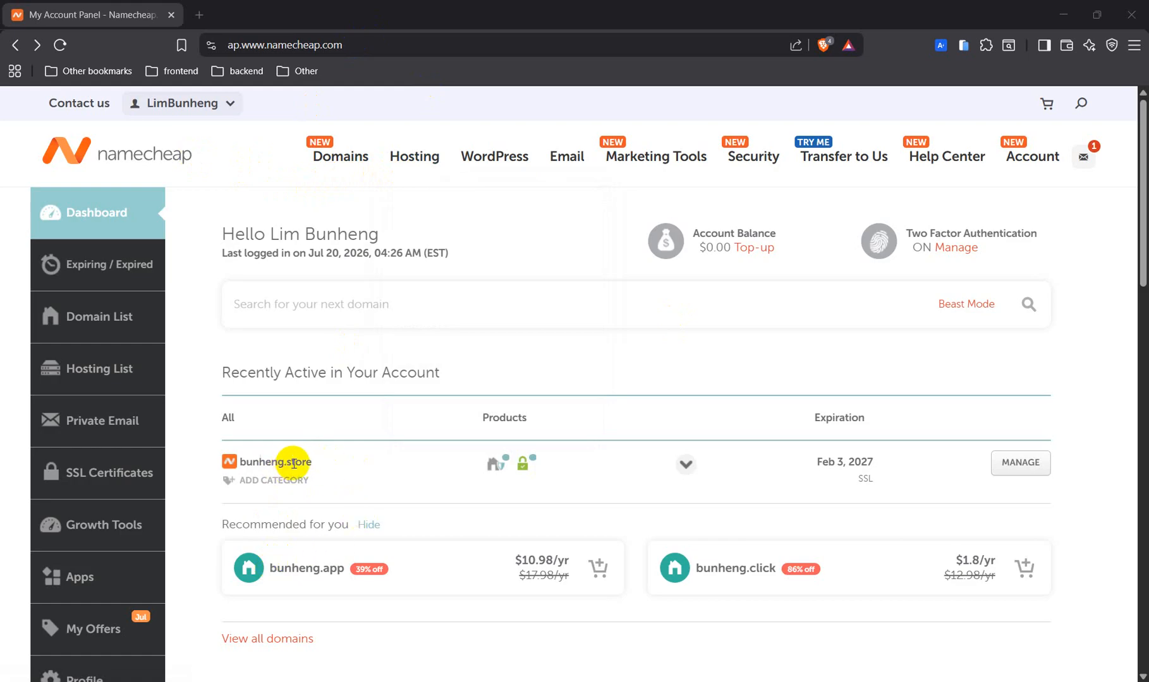
# Start the Stellar shared hosting 30-day free trial on monthly billing ($0, then $5.88/mo).
pyautogui.moveTo(399, 146)
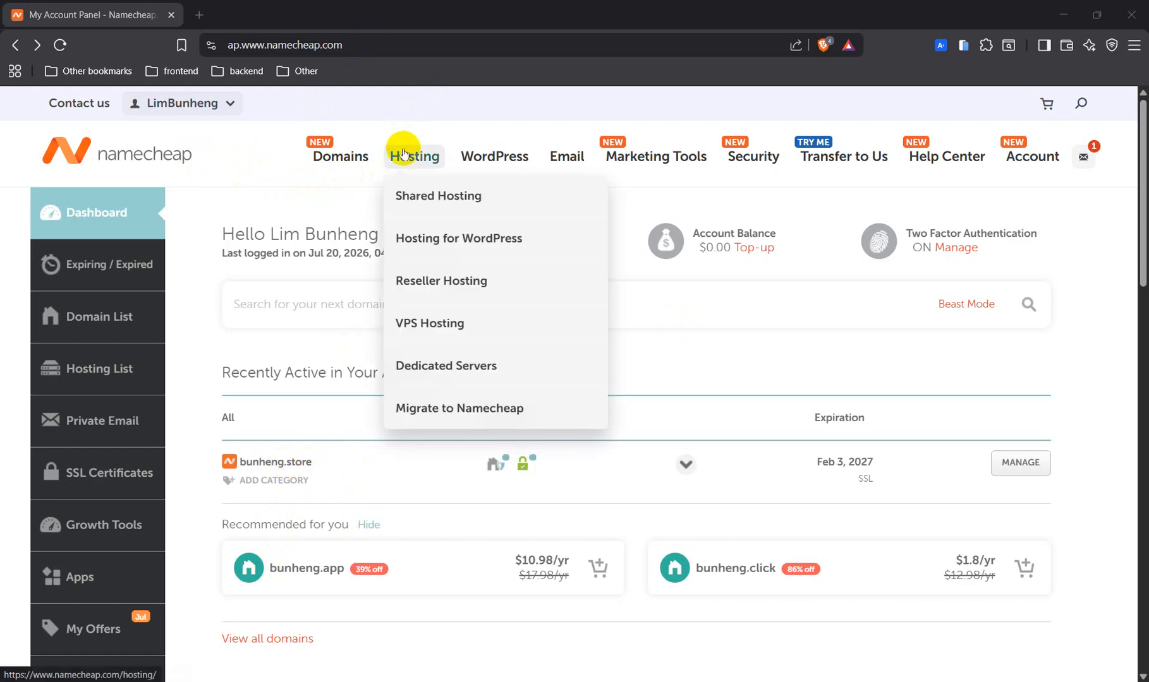
pyautogui.click(404, 197)
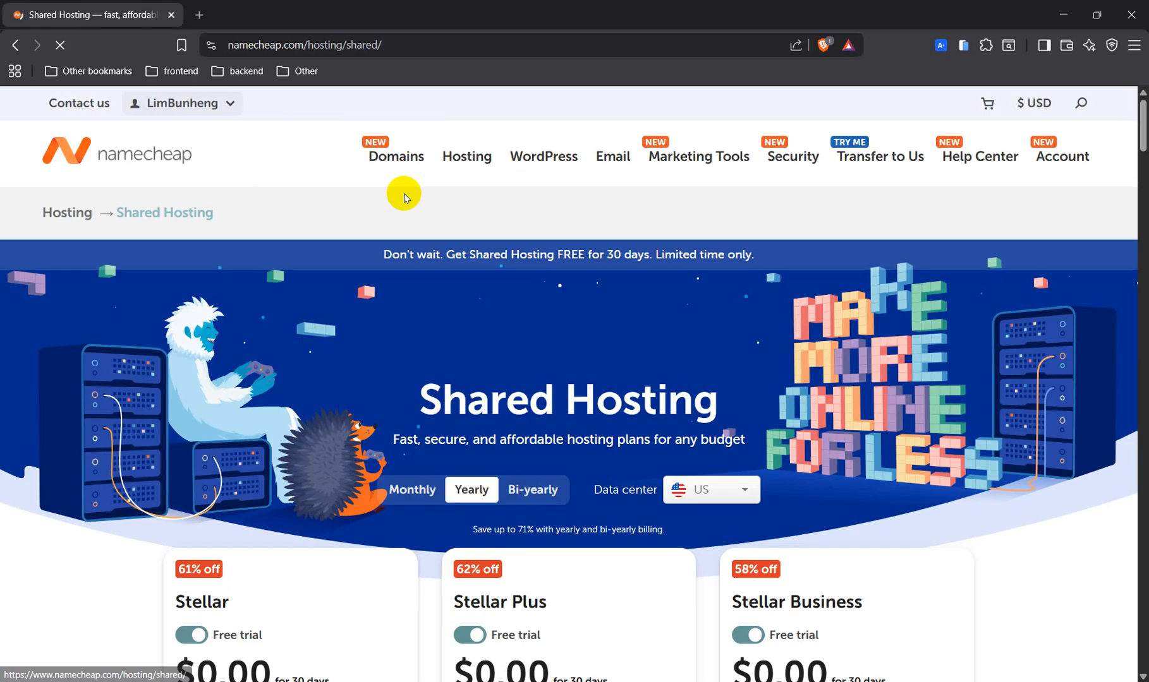
pyautogui.scroll(-6, 408, 358)
pyautogui.scroll(-1, 409, 358)
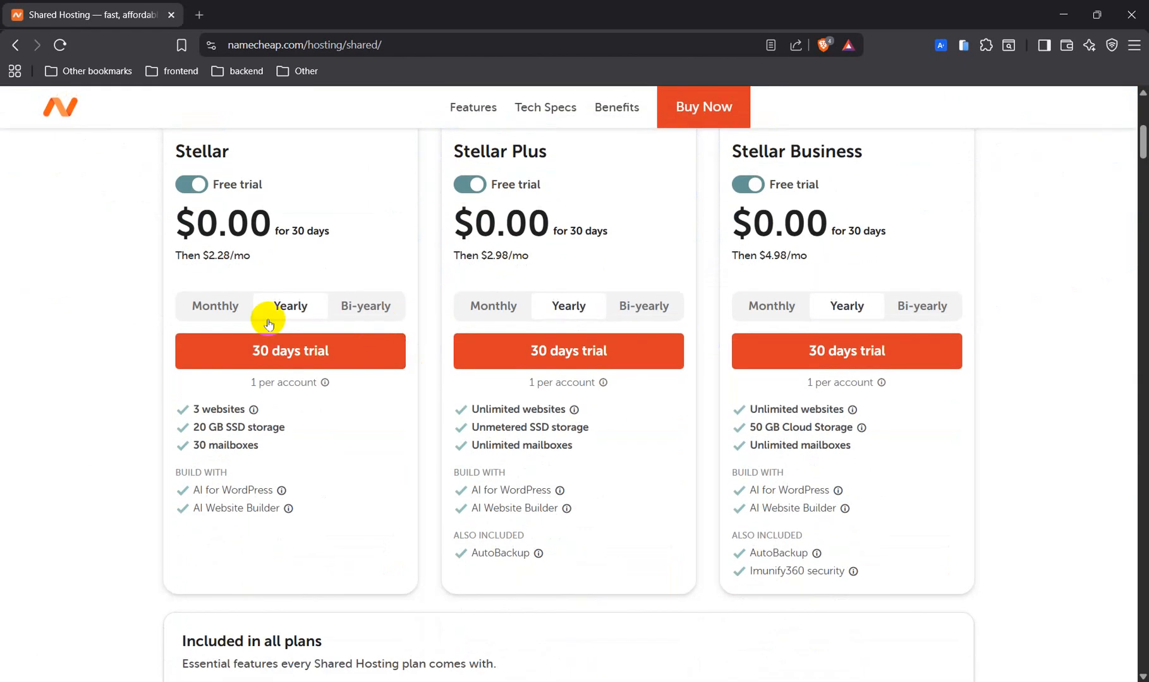
pyautogui.click(214, 306)
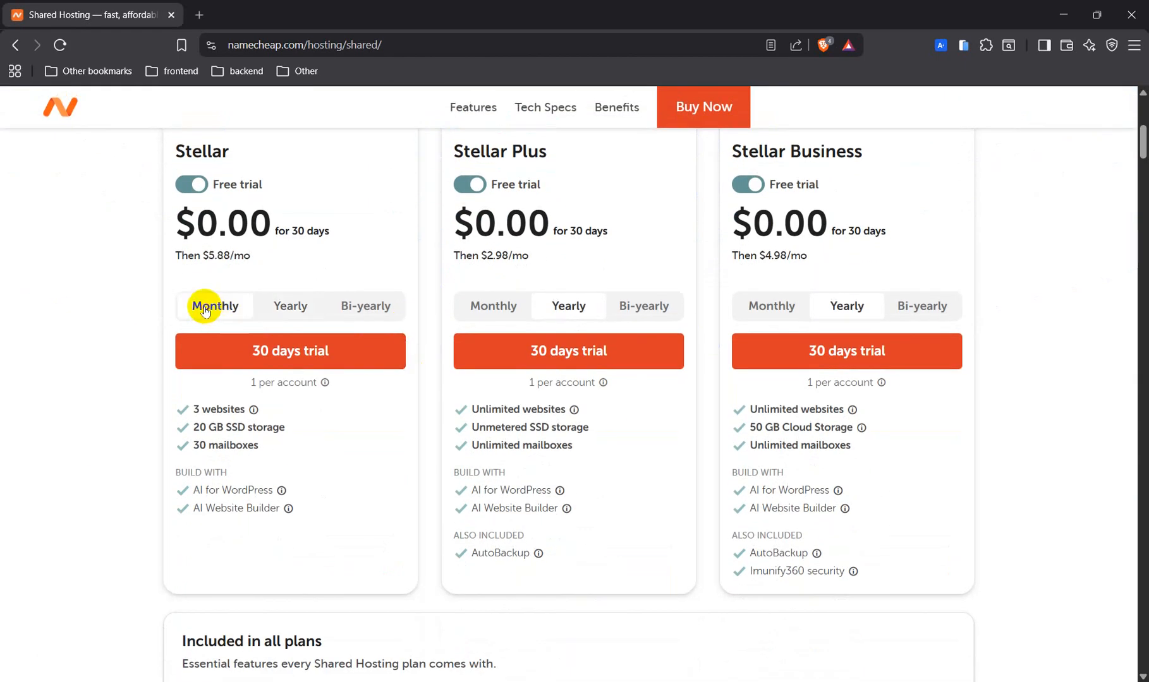
pyautogui.click(255, 351)
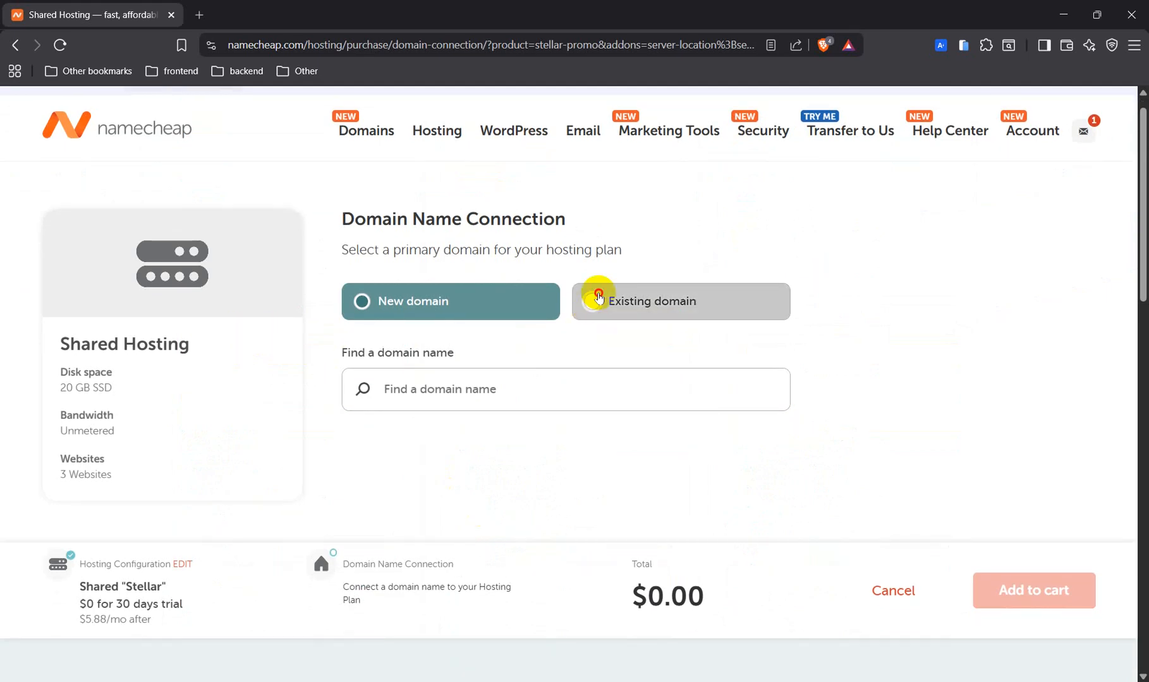
# Use the existing domain bunheng.store for the Stellar hosting and add the $0.00 trial to the cart.
pyautogui.click(593, 299)
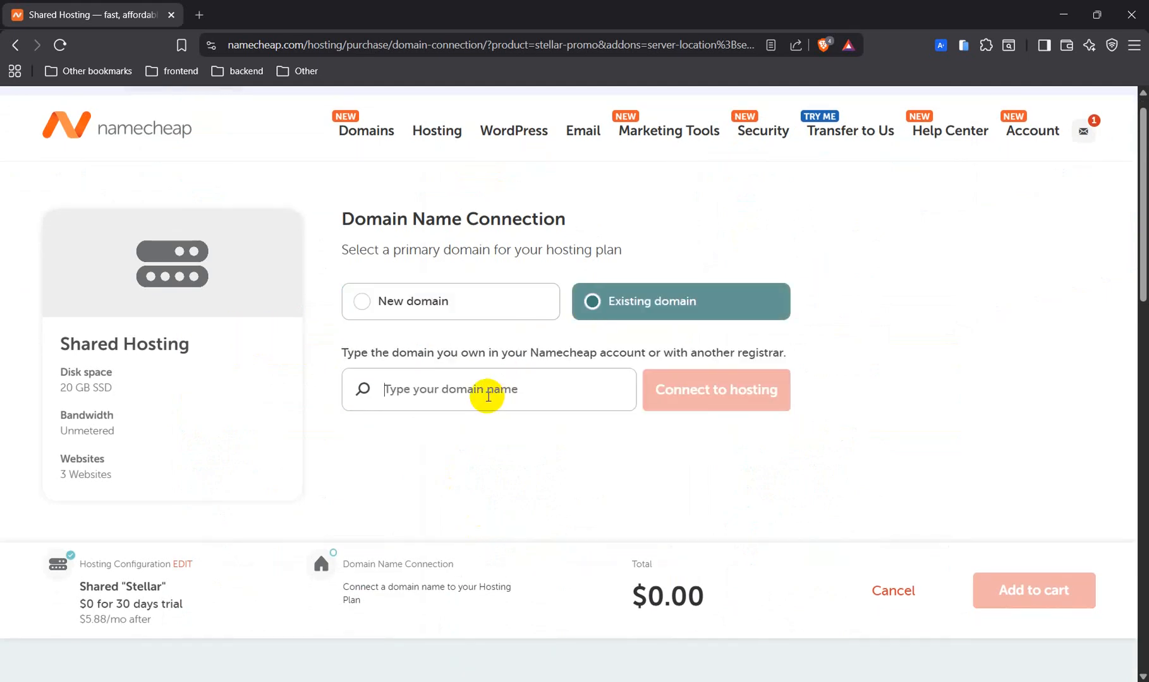
pyautogui.write('bunheng')
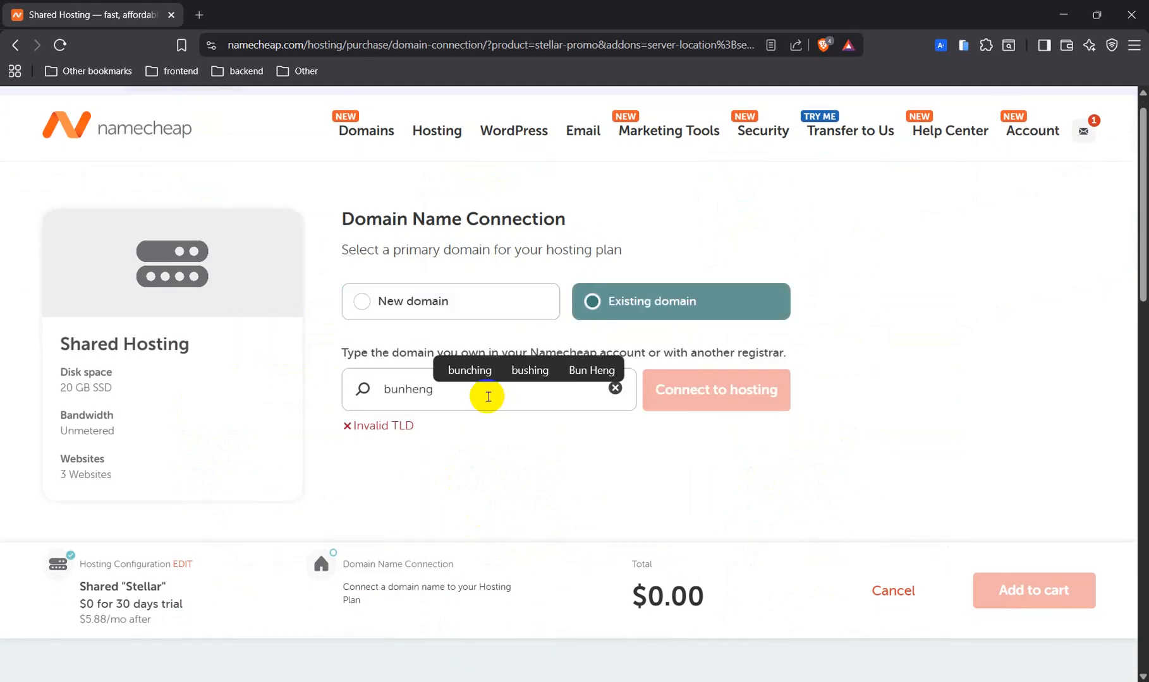
pyautogui.write('.store')
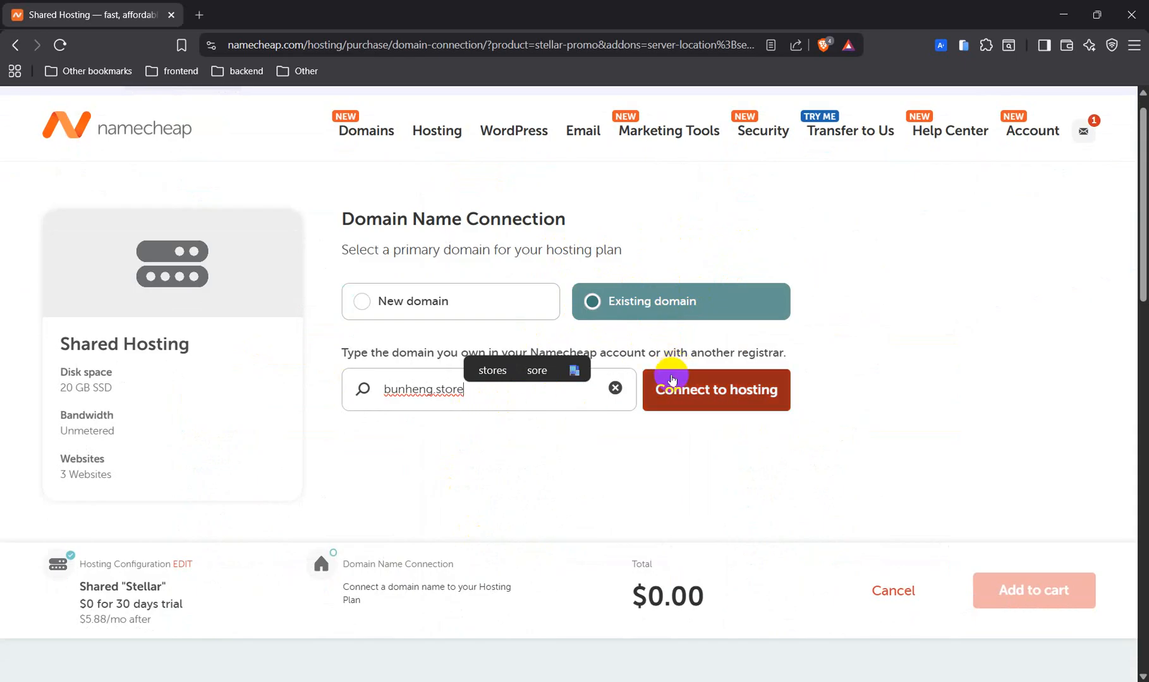
pyautogui.click(695, 389)
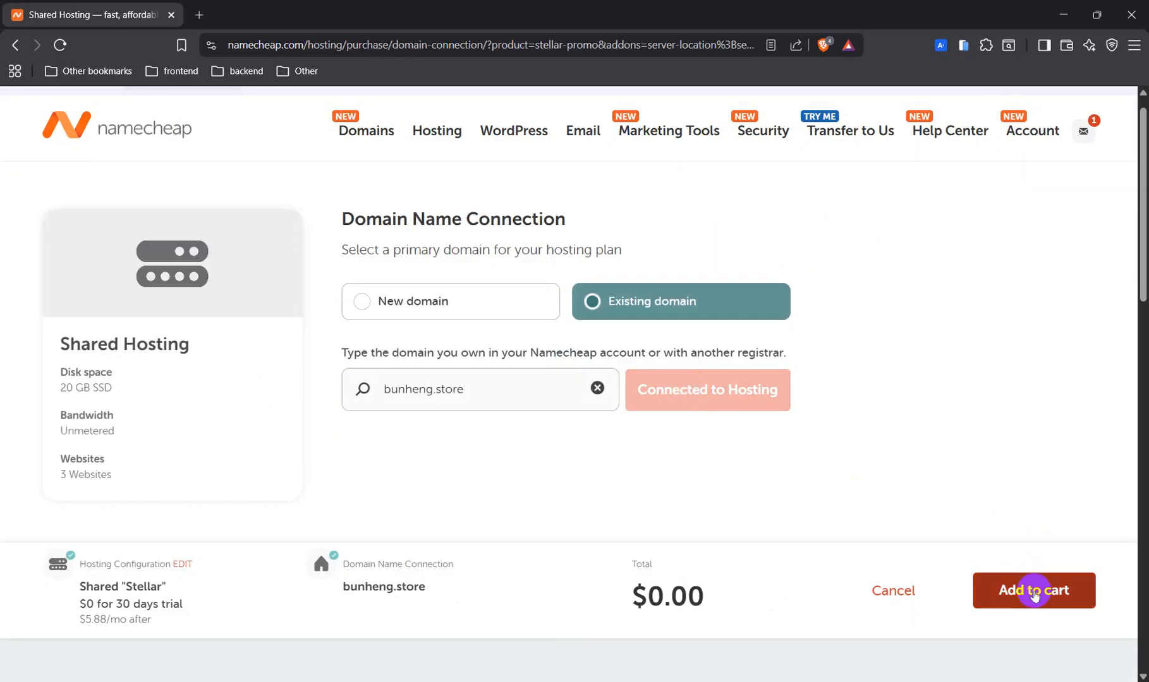
pyautogui.click(1033, 594)
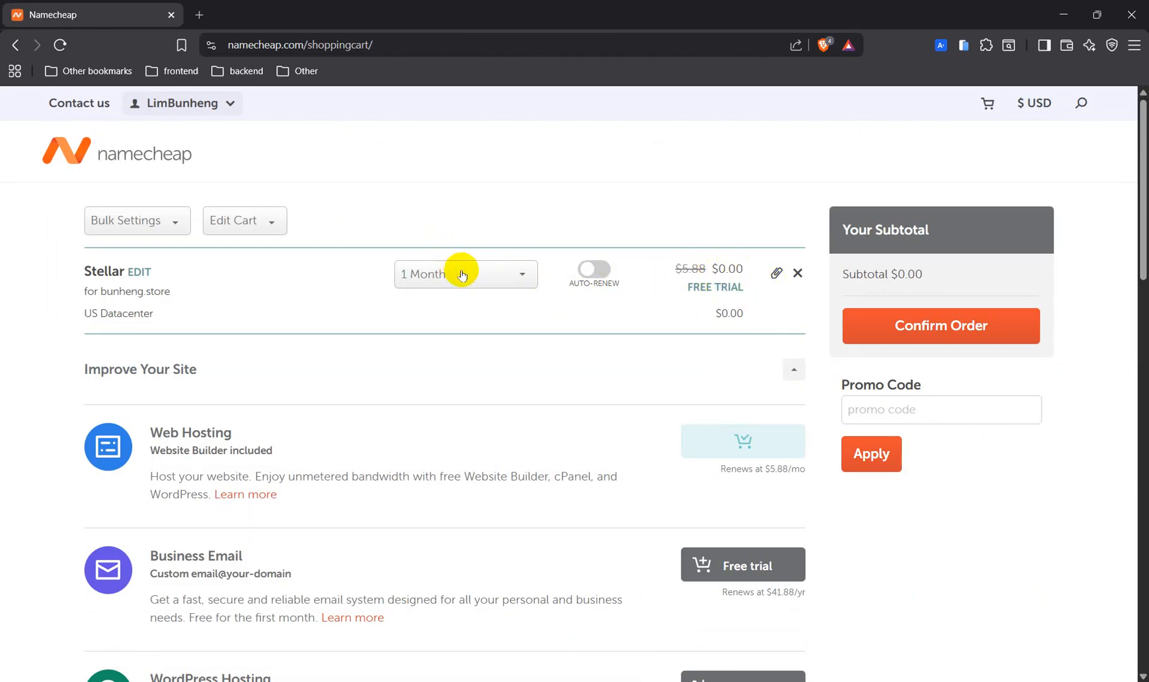
# Confirm the order, accept the Terms and Agreements, and pay the $0.00 total.
pyautogui.click(898, 325)
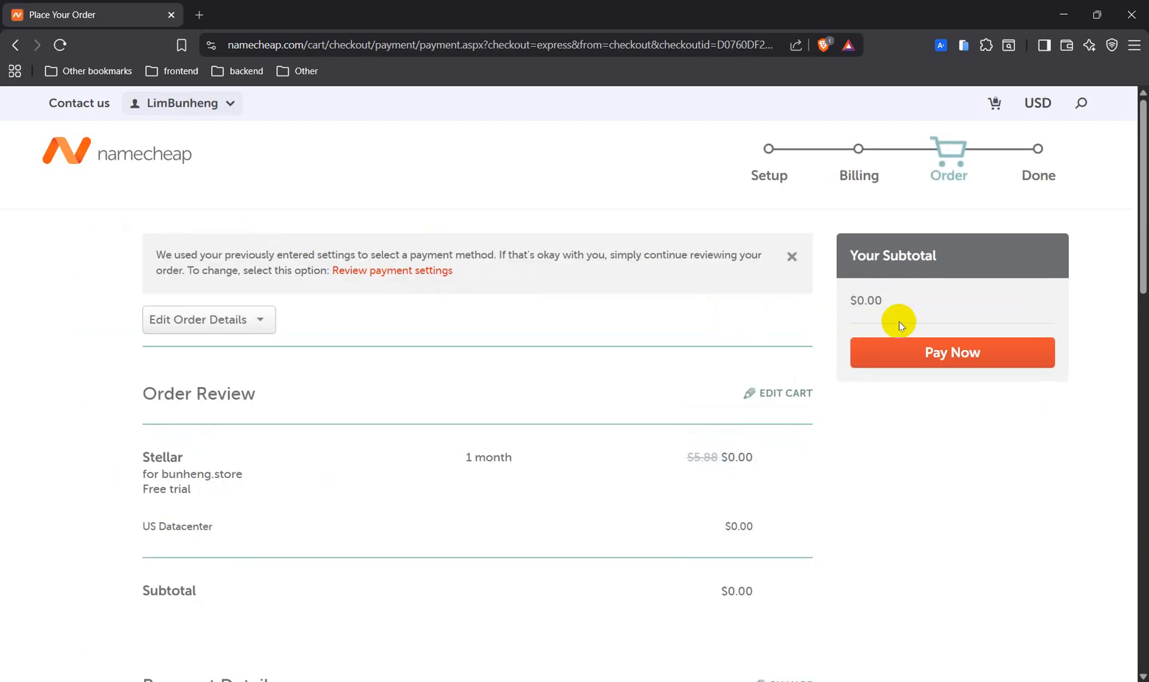
pyautogui.scroll(-3, 733, 525)
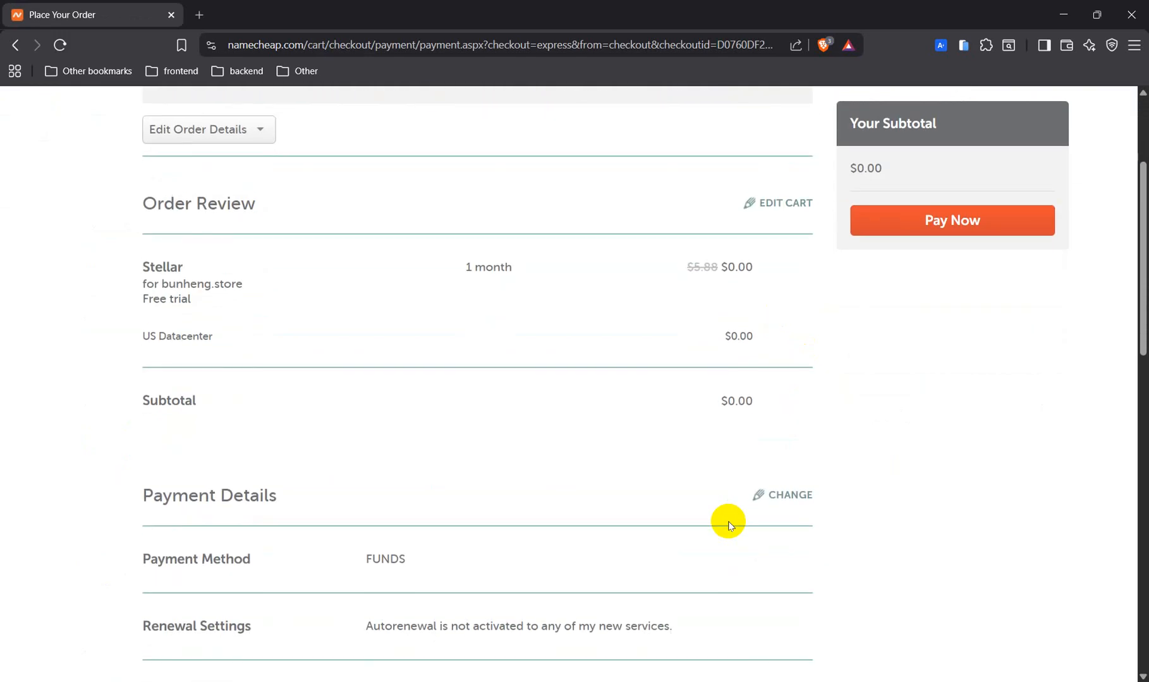
pyautogui.scroll(-8, 730, 526)
pyautogui.scroll(9, 729, 526)
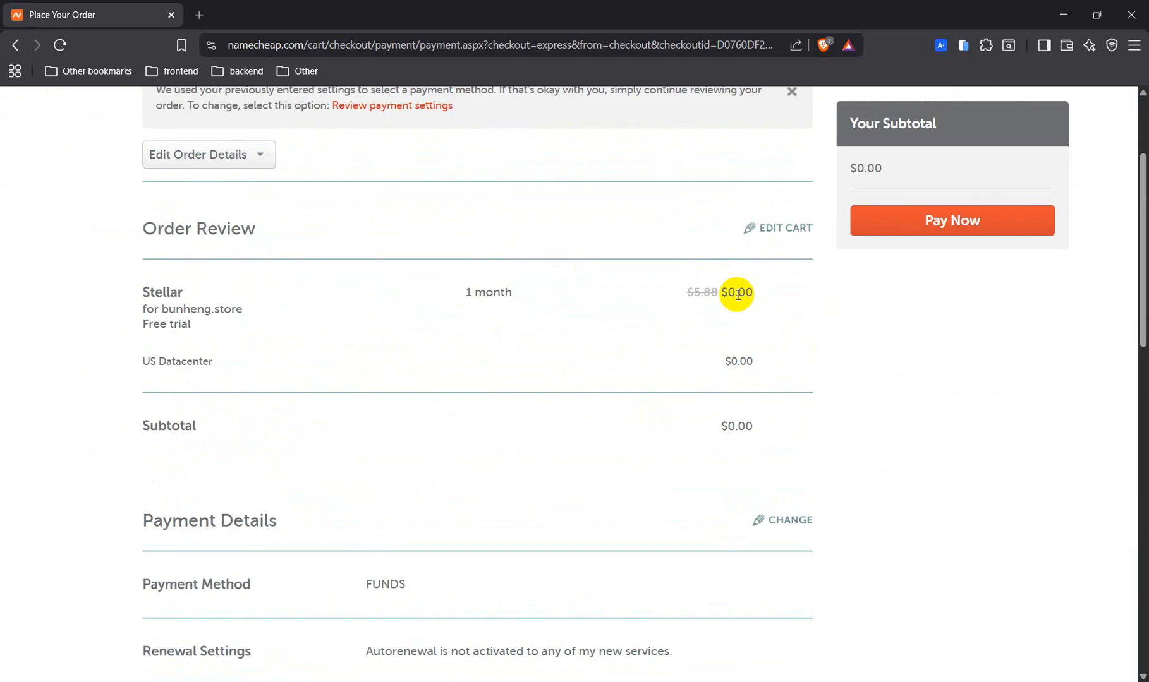
pyautogui.scroll(-12, 752, 295)
pyautogui.scroll(4, 269, 111)
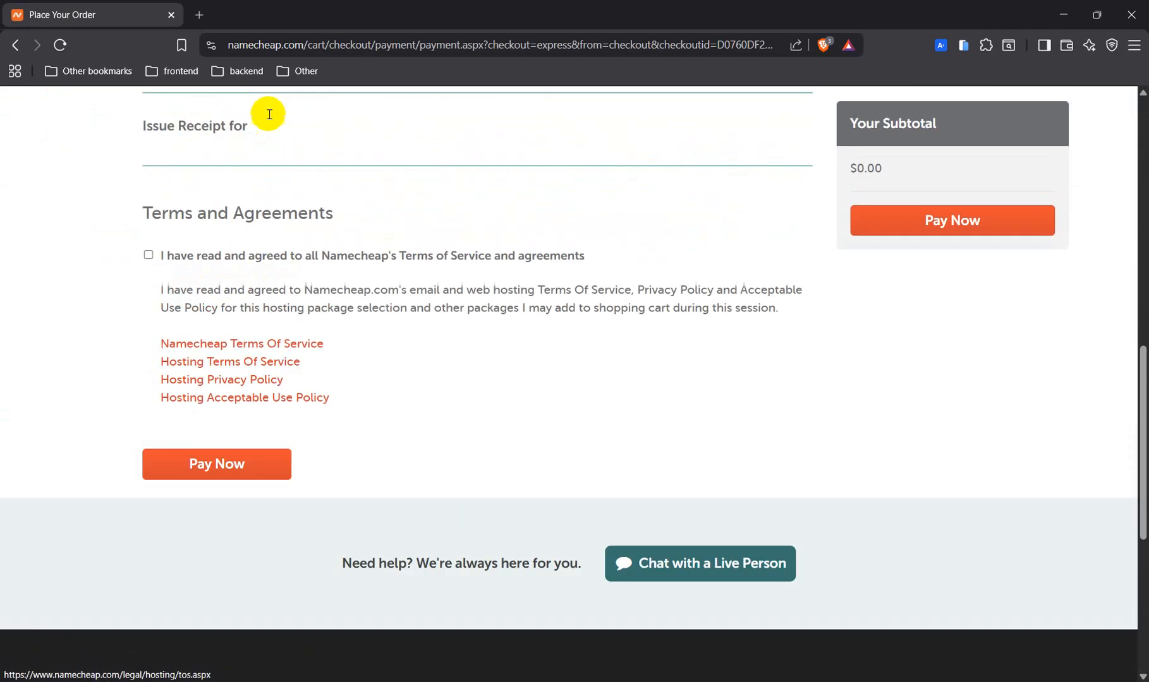
pyautogui.click(168, 278)
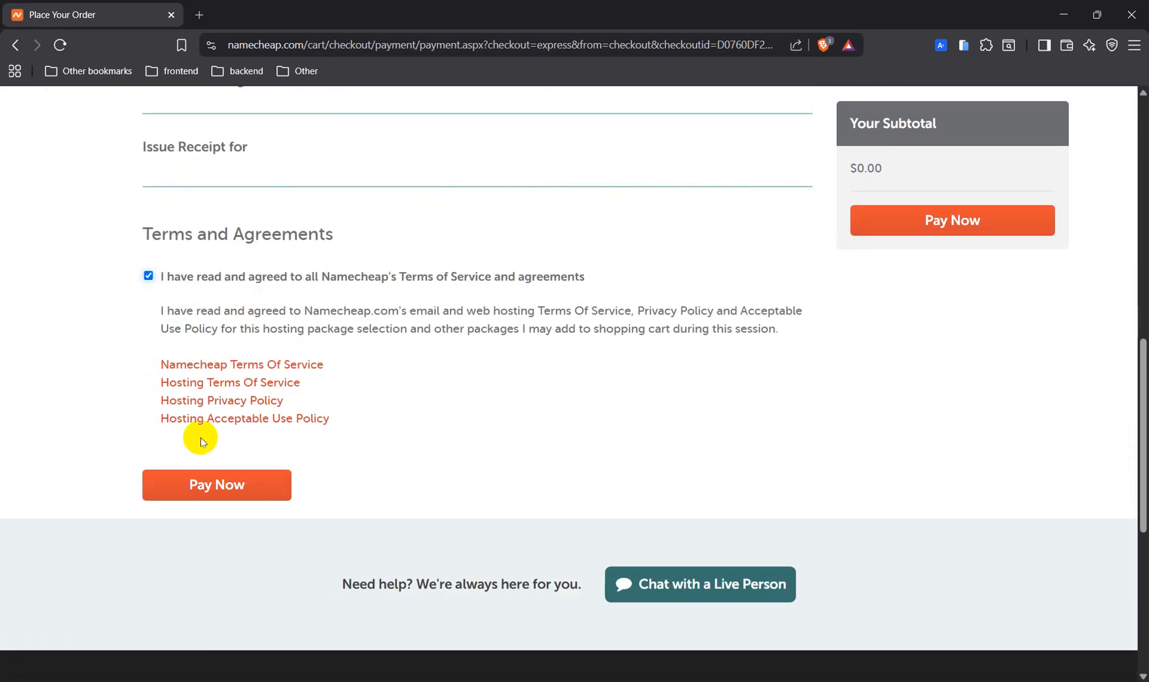
pyautogui.click(205, 493)
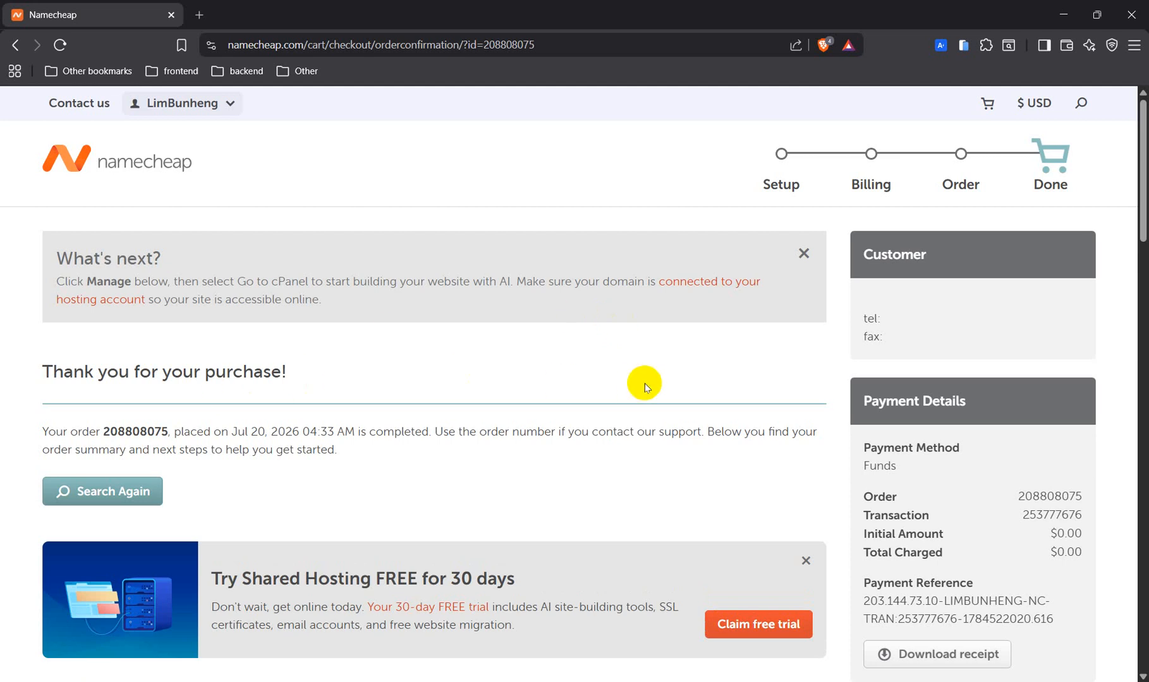
# Return to the account Dashboard and open the bunheng.store domain's management page.
pyautogui.scroll(-5, 636, 379)
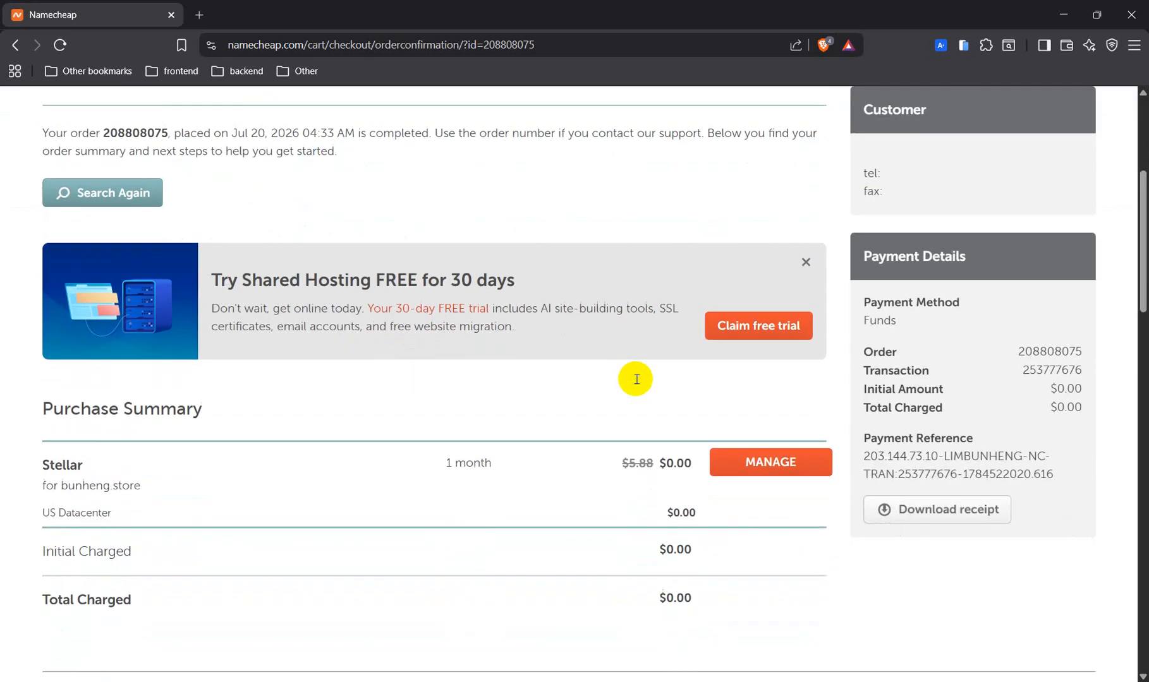
pyautogui.scroll(-6, 636, 379)
pyautogui.scroll(10, 636, 379)
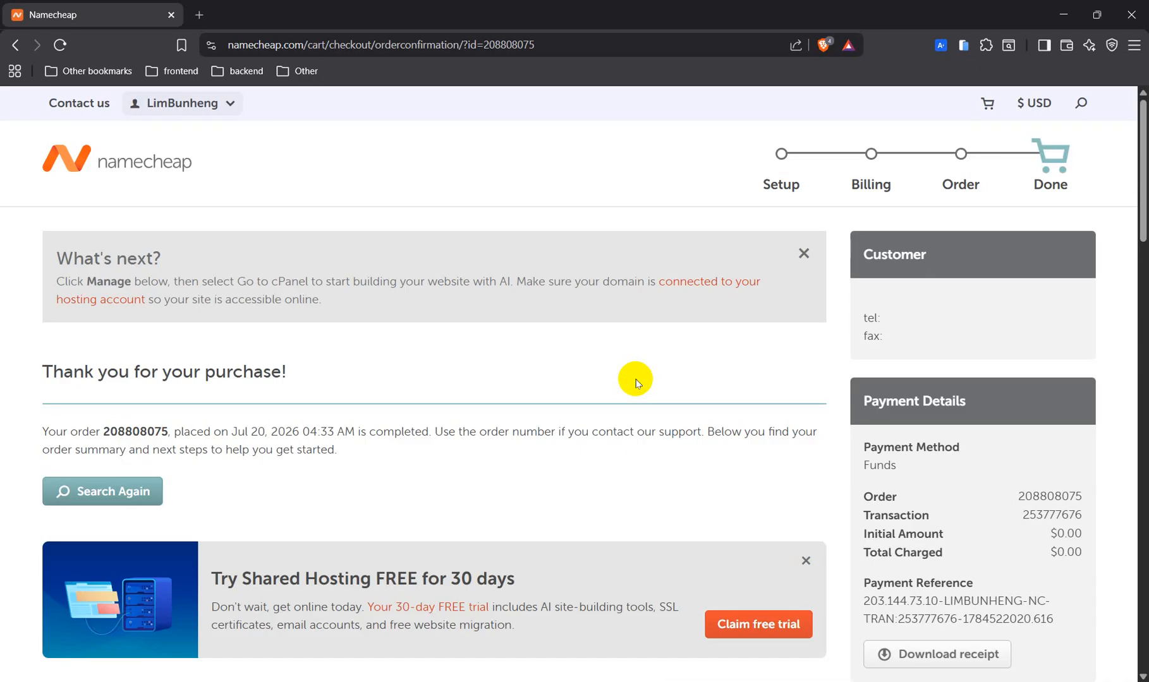
pyautogui.moveTo(96, 104)
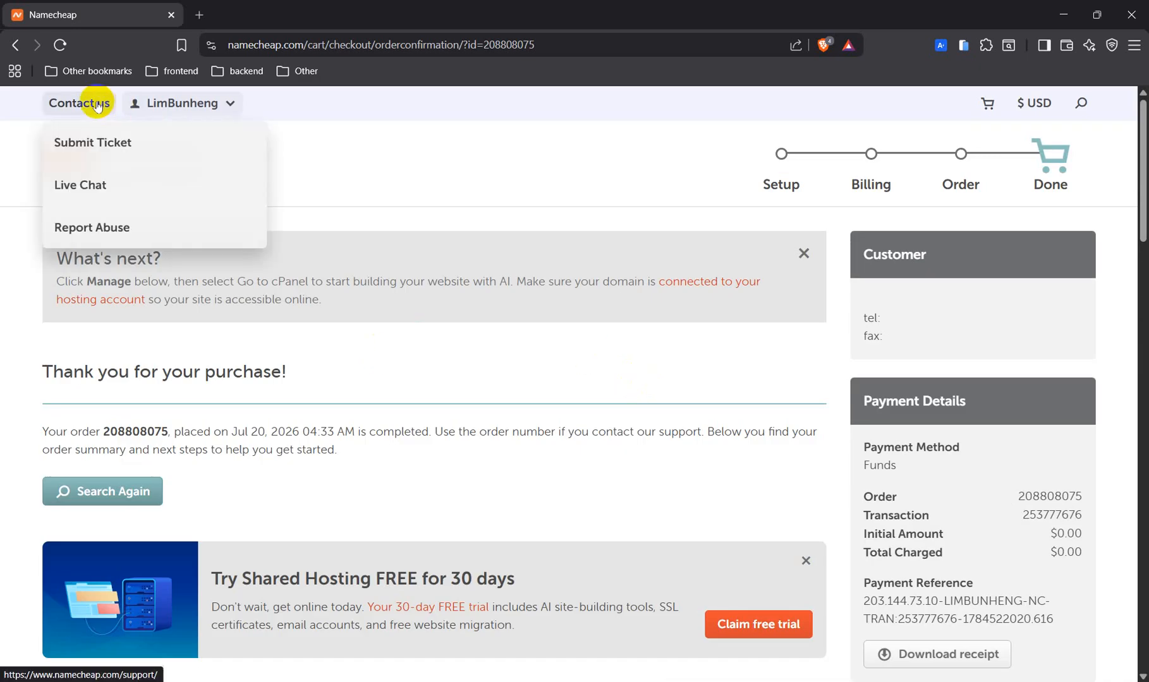
pyautogui.moveTo(149, 103)
pyautogui.click(175, 257)
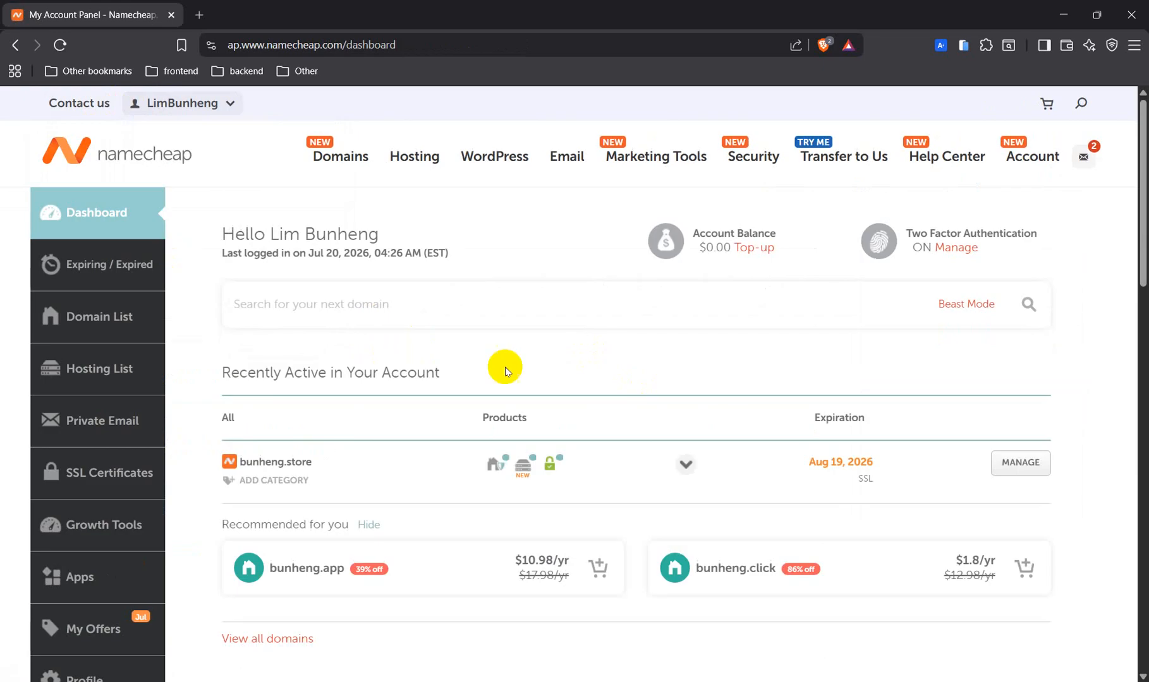
pyautogui.click(196, 15)
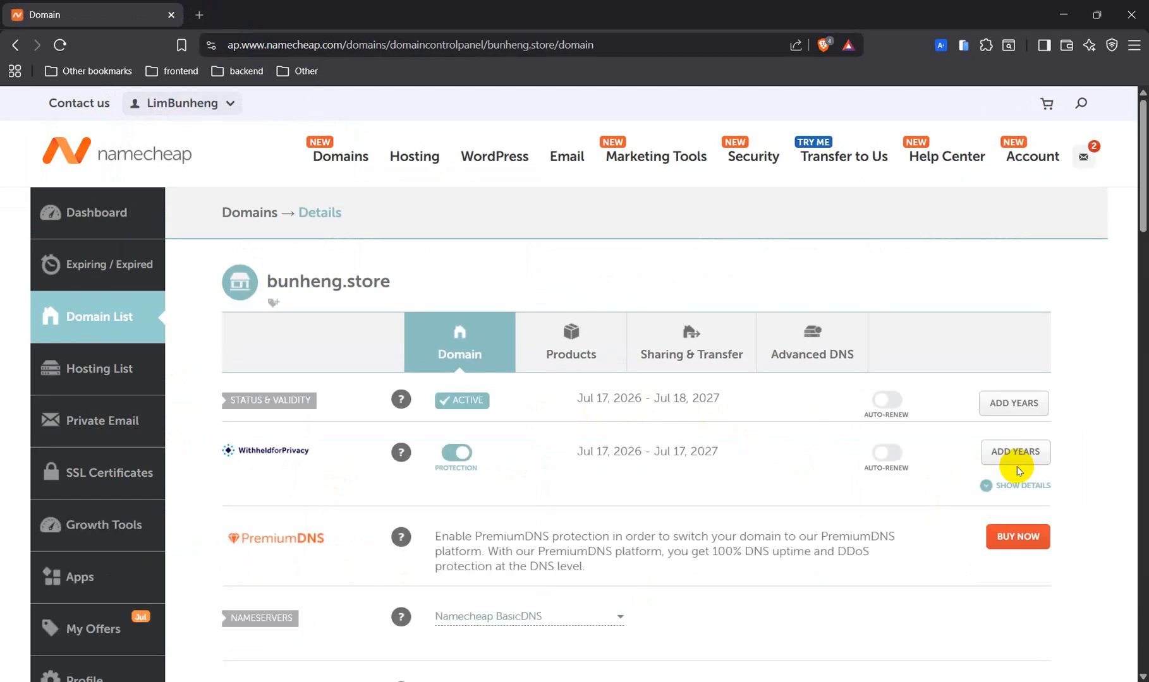
# Switch bunheng.store's nameservers to Namecheap Web Hosting DNS, save, and open a new browser tab.
pyautogui.scroll(-1, 1017, 467)
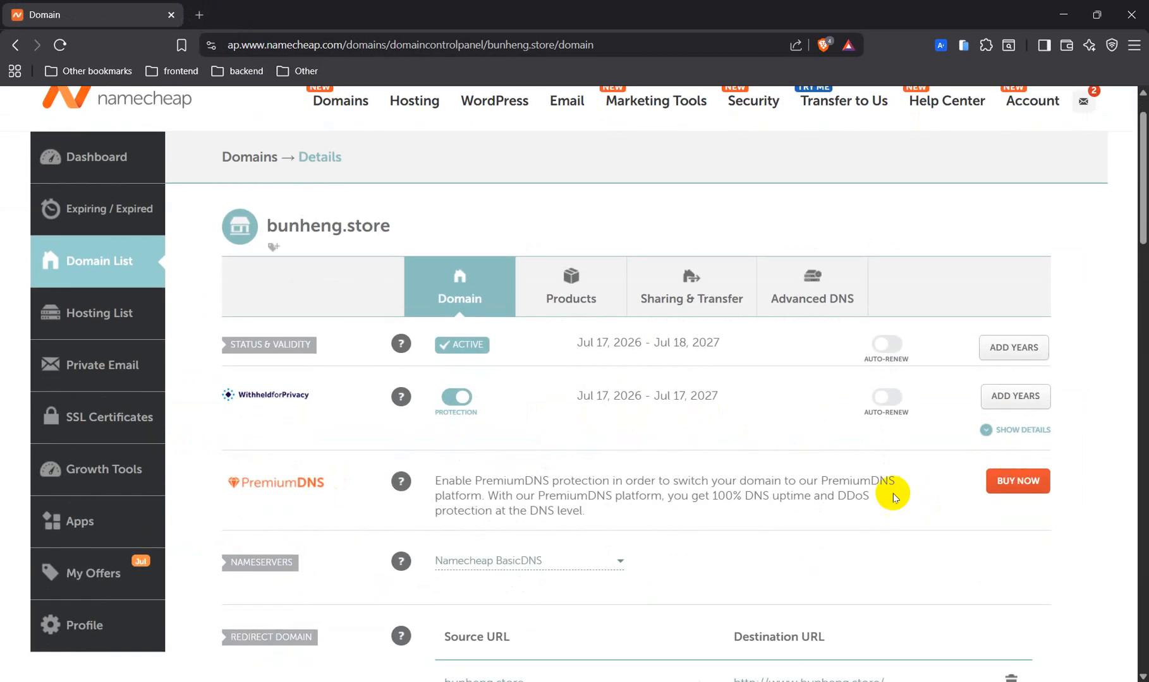
pyautogui.click(618, 564)
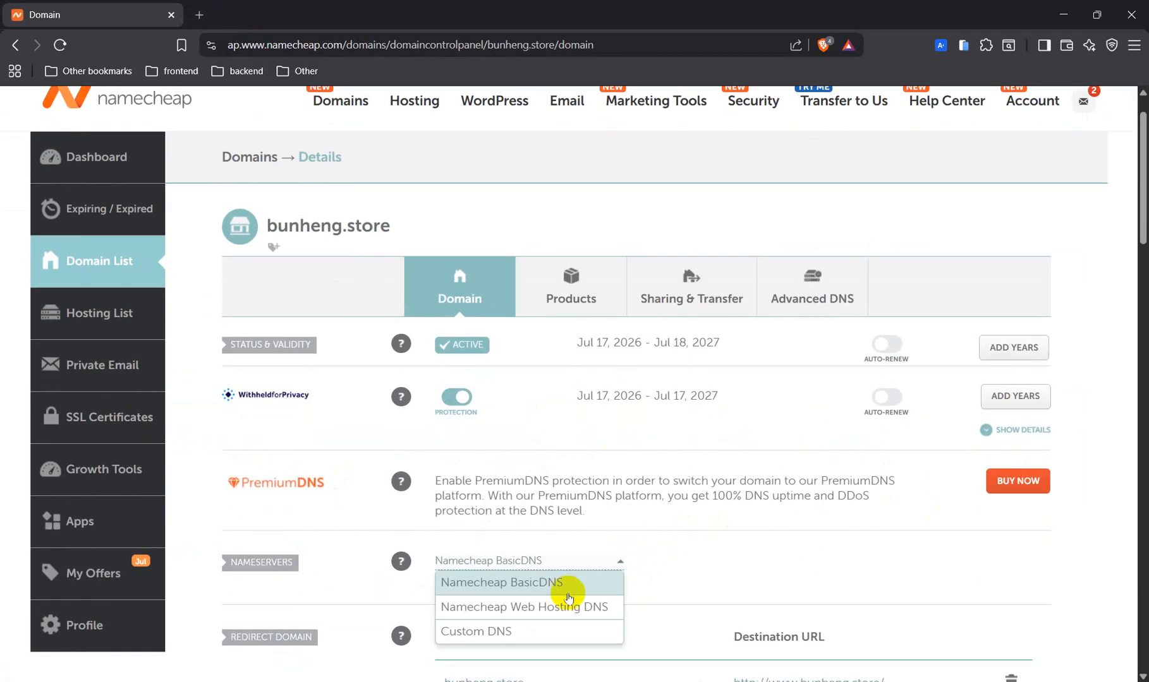
pyautogui.click(561, 610)
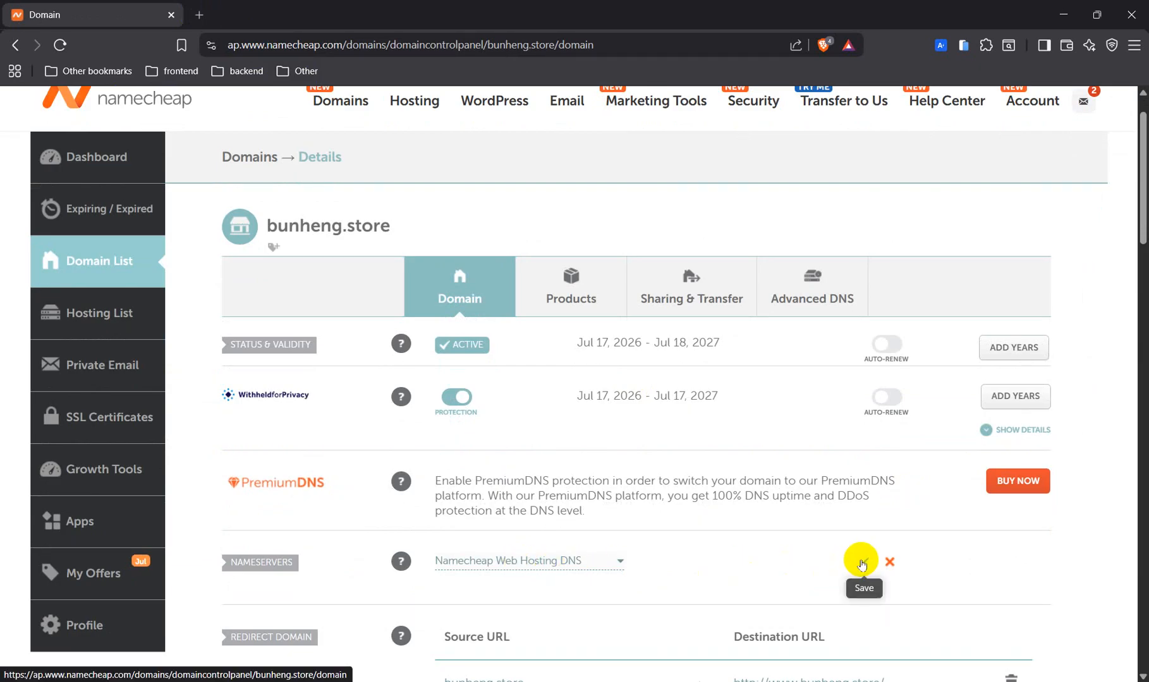
pyautogui.click(863, 562)
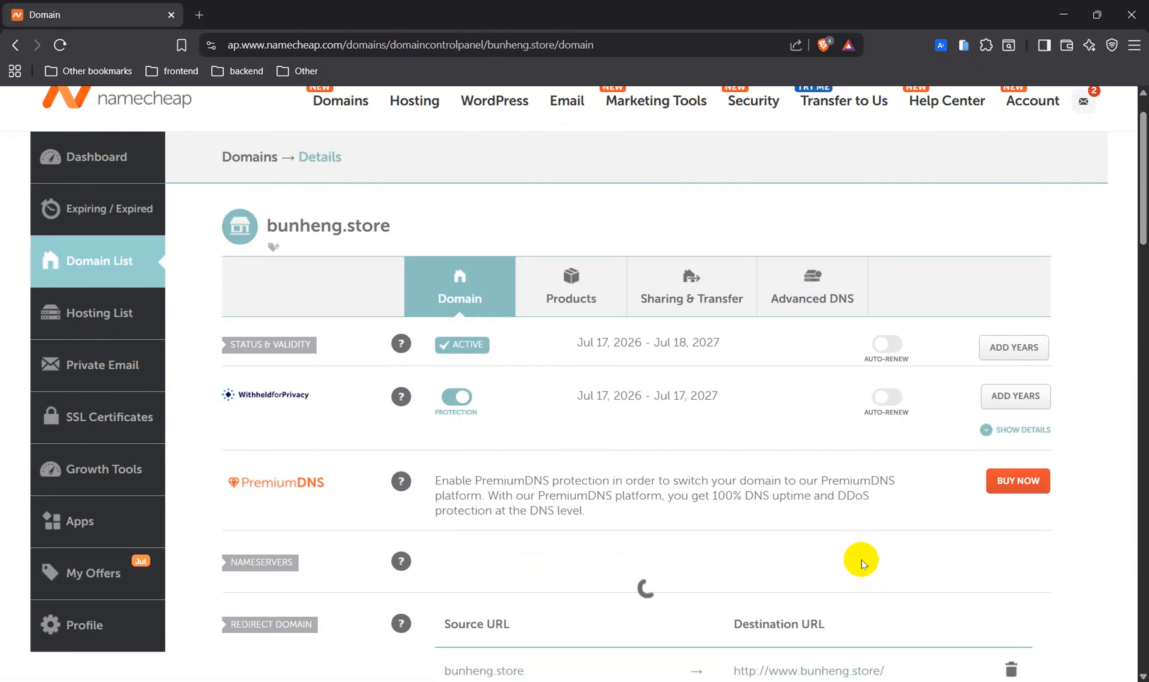
pyautogui.scroll(-2, 860, 565)
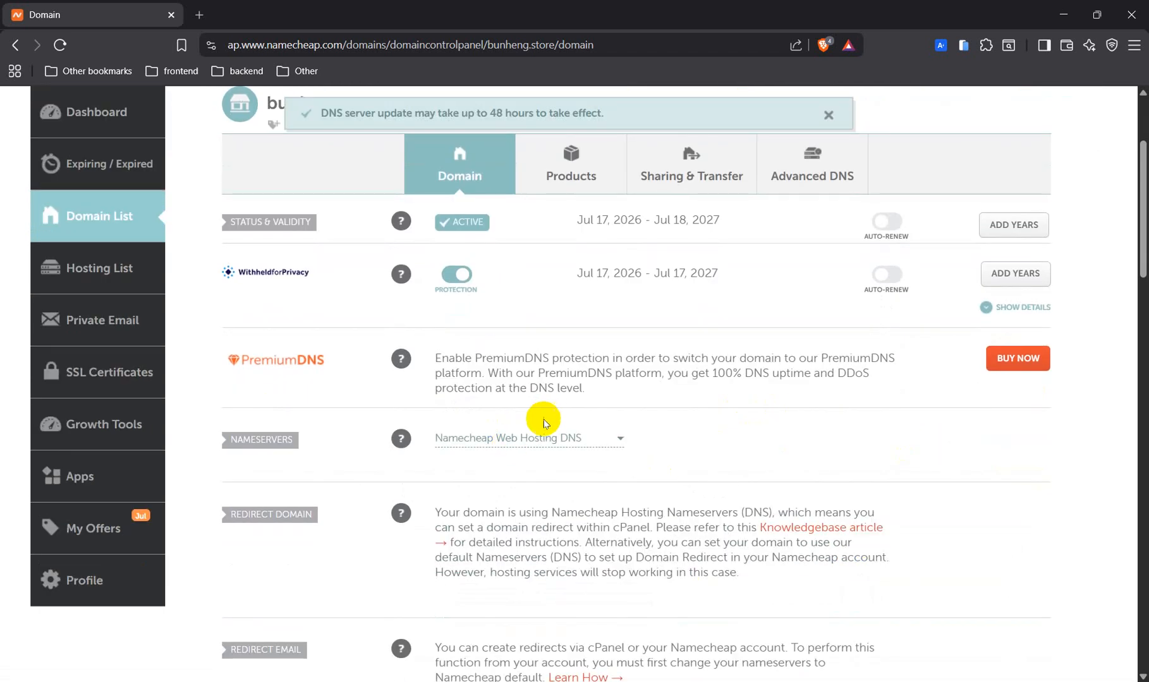
pyautogui.moveTo(400, 359)
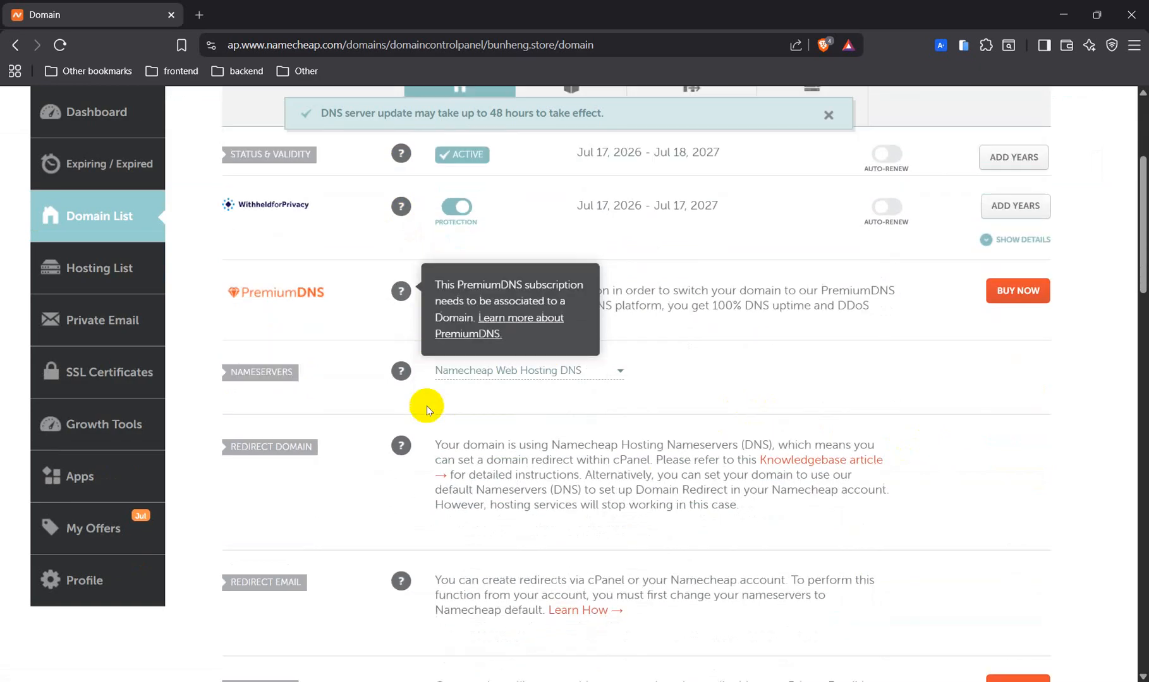
pyautogui.click(200, 12)
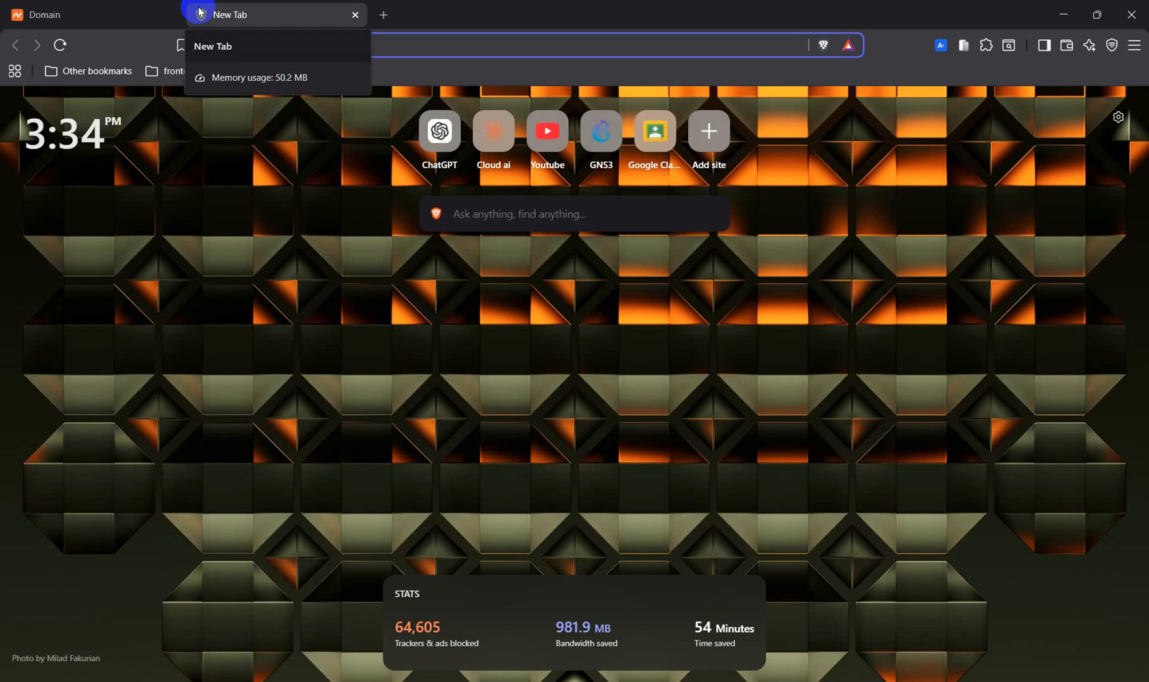
# Run an NS lookup for bunheng.store on dnschecker.org, then return to the Namecheap tab.
pyautogui.write('dnsch')
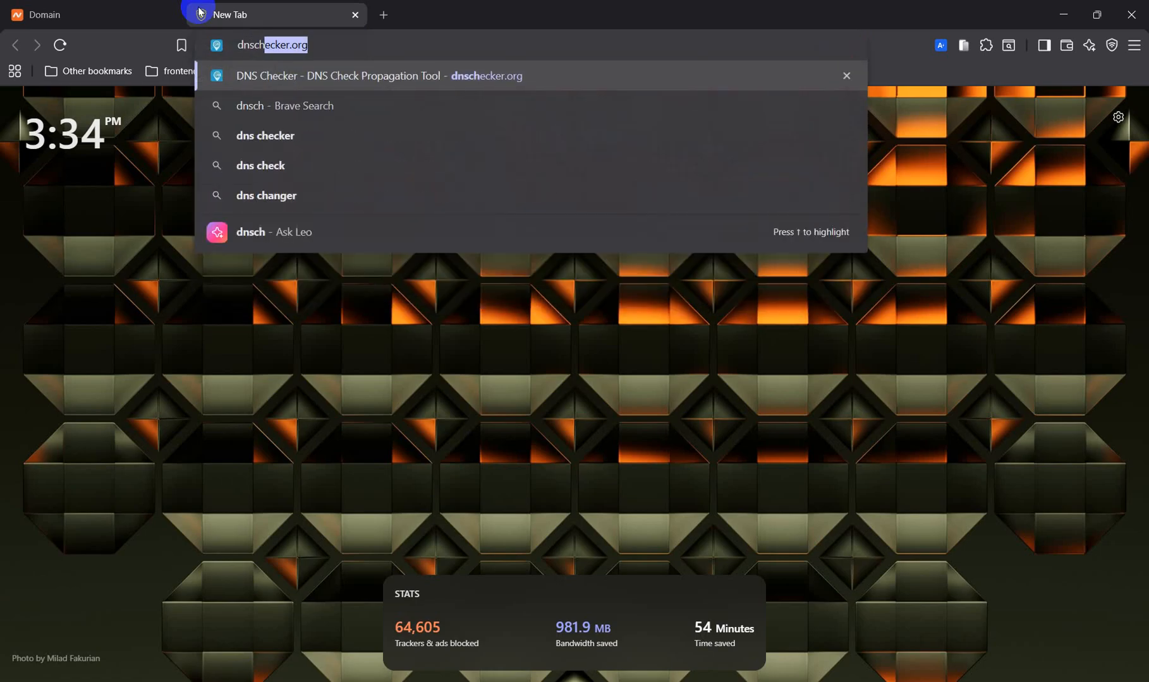
pyautogui.write('ecker')
pyautogui.press('Return')
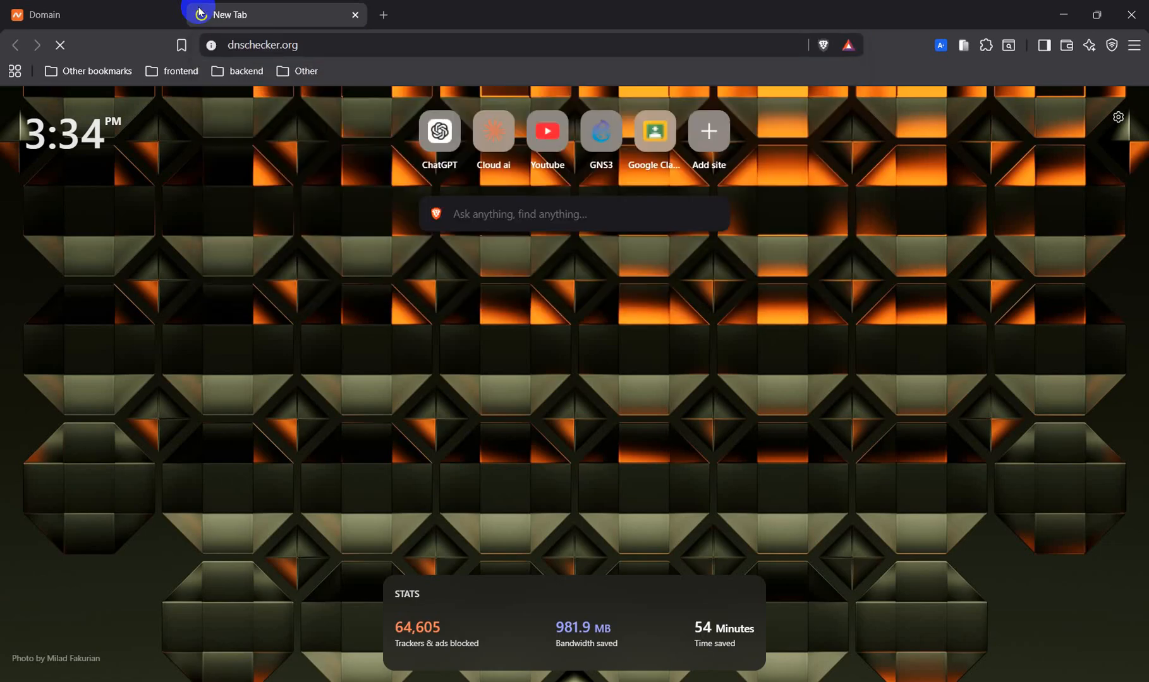
pyautogui.click(132, 239)
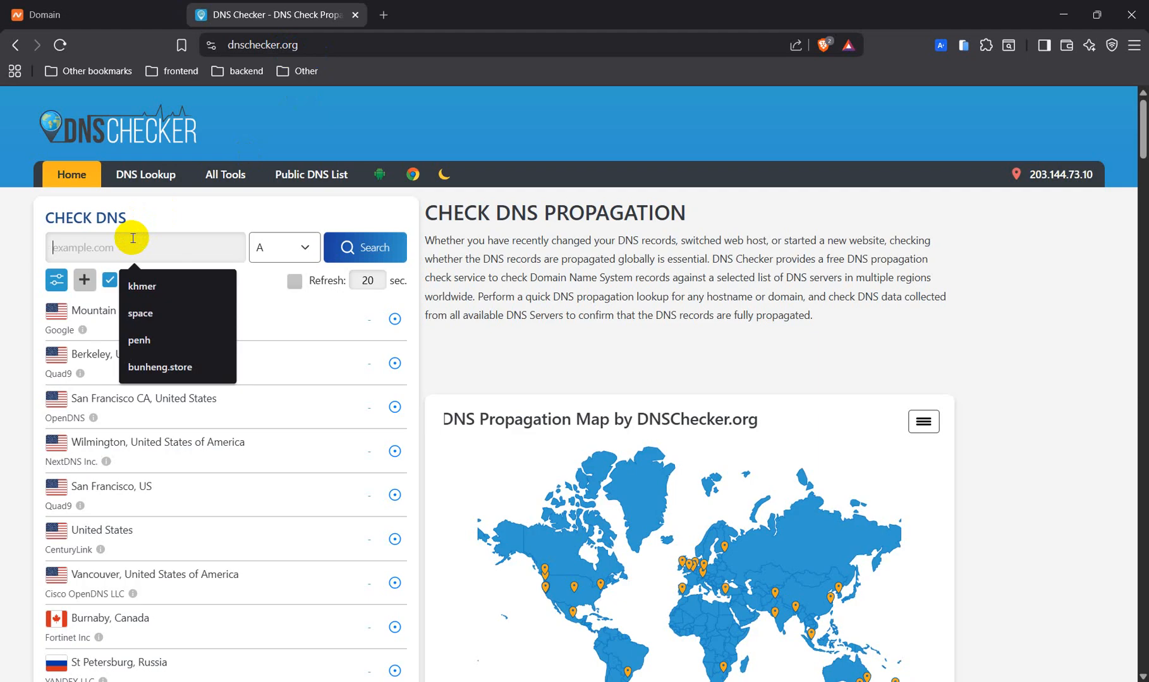
pyautogui.write('bun')
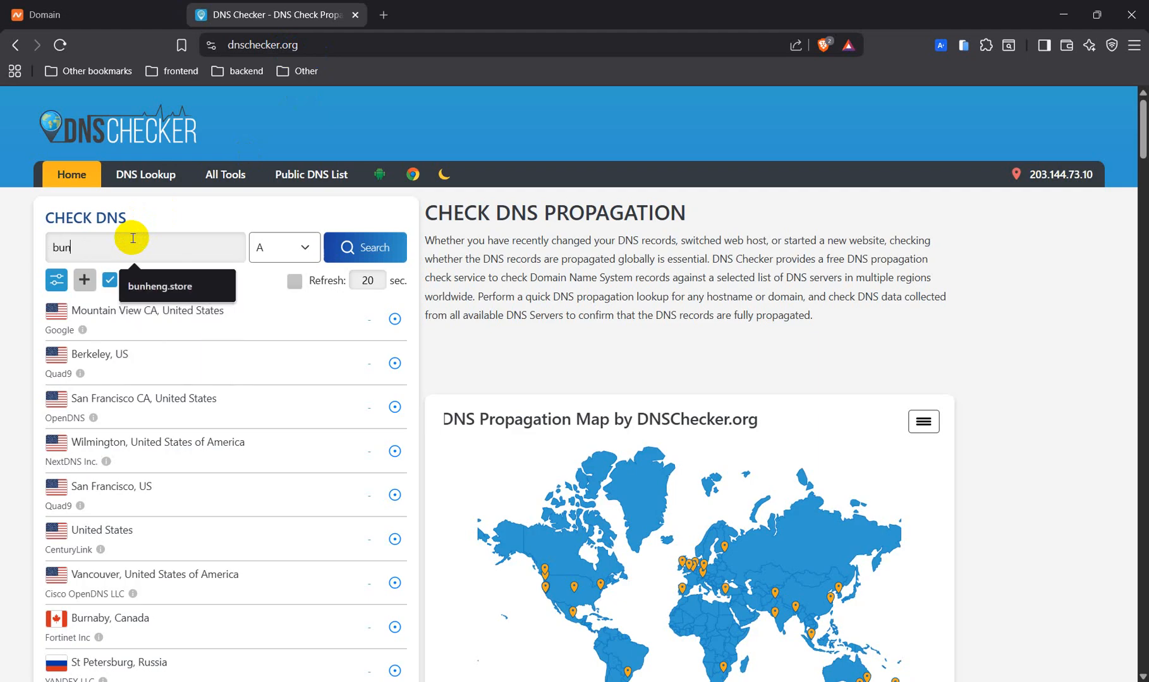
pyautogui.write('heng.store')
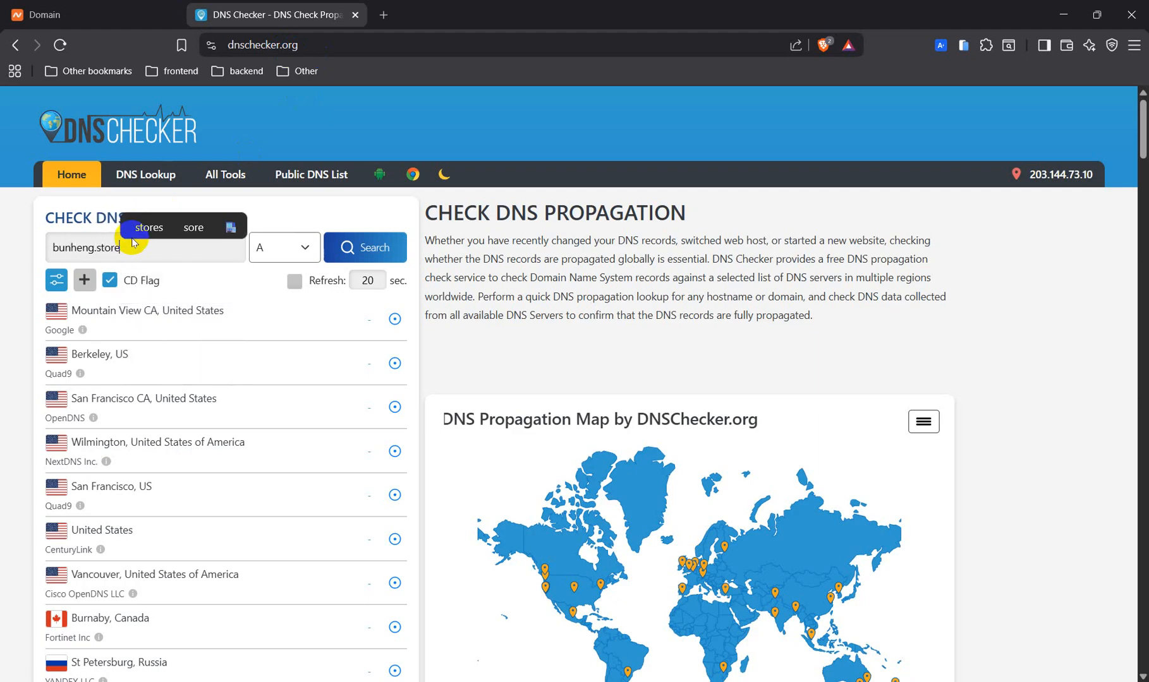
pyautogui.click(286, 251)
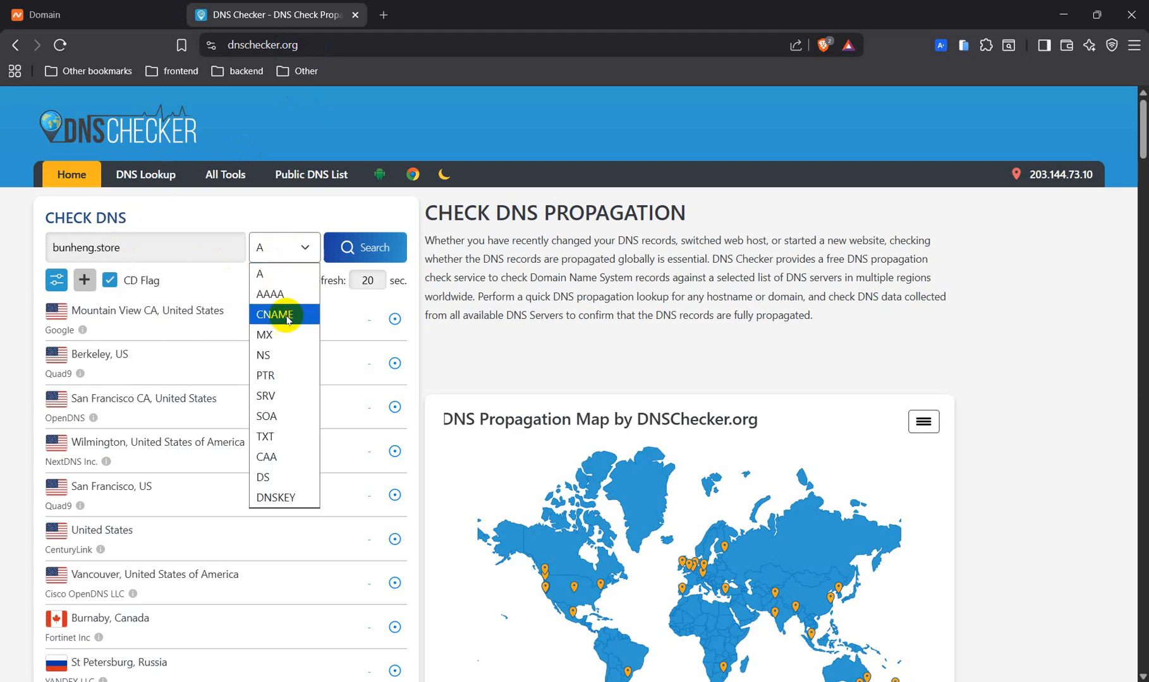
pyautogui.click(277, 356)
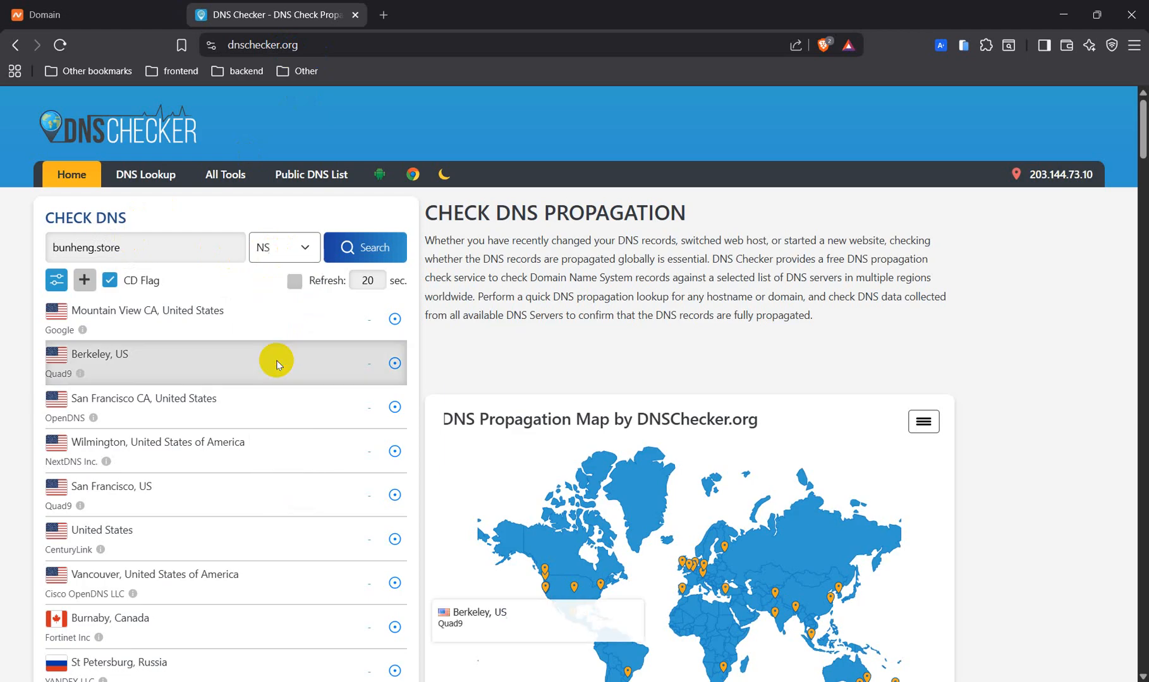
pyautogui.click(343, 251)
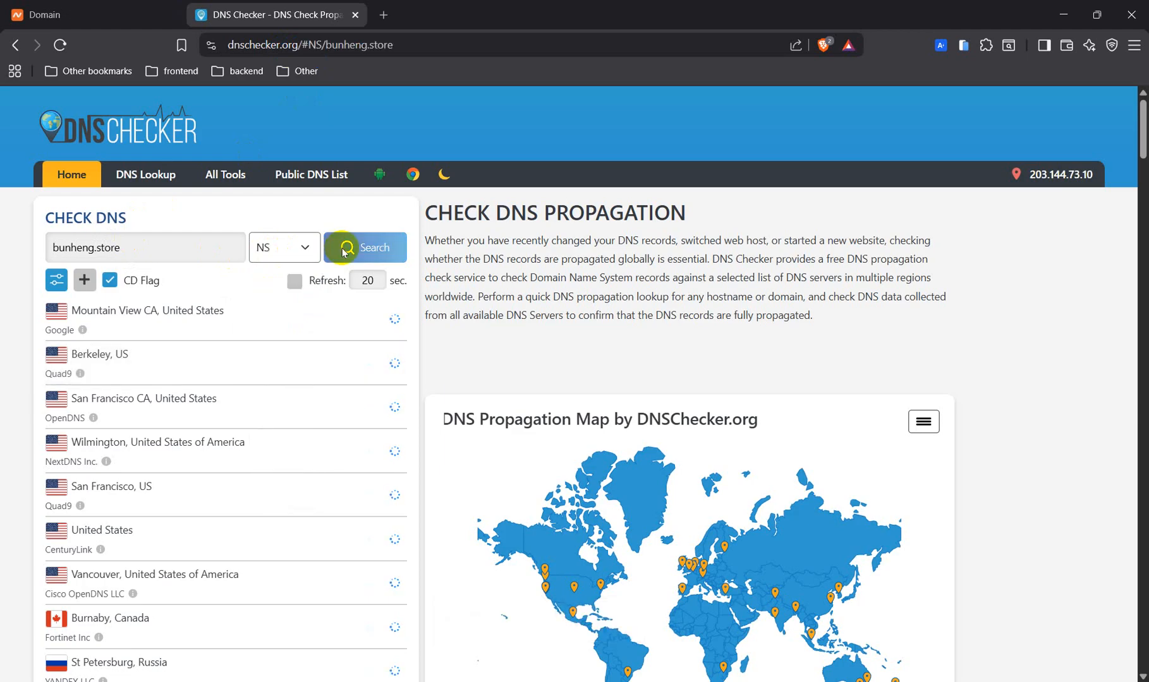
pyautogui.scroll(-6, 232, 479)
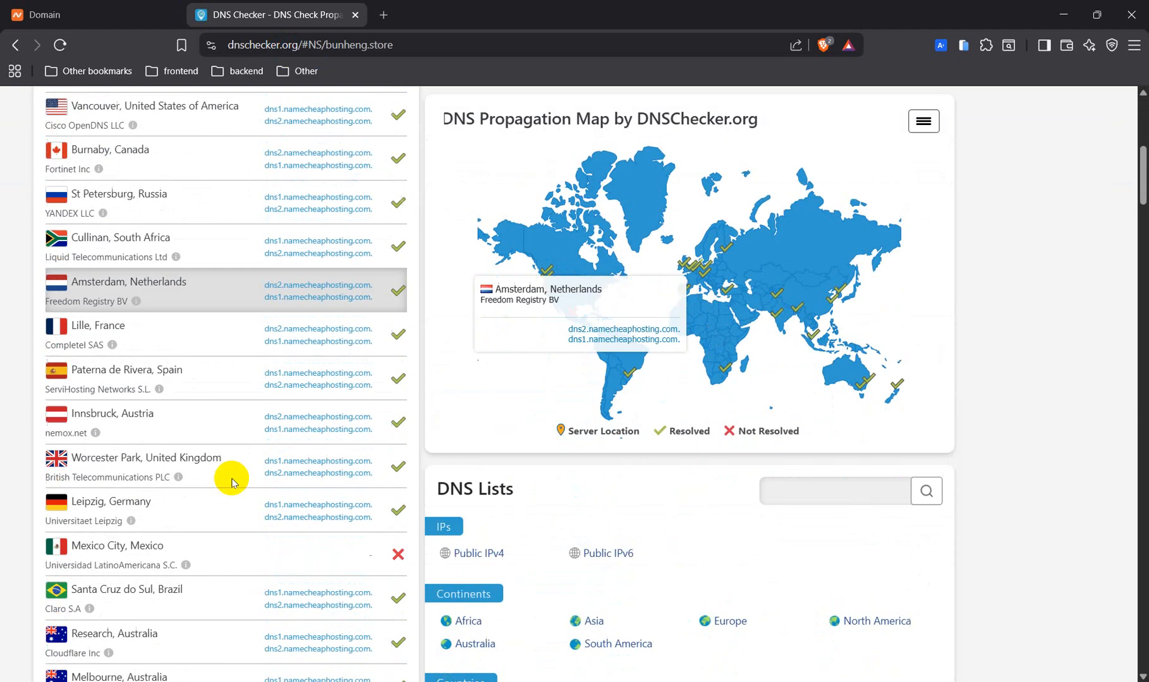
pyautogui.scroll(-6, 231, 483)
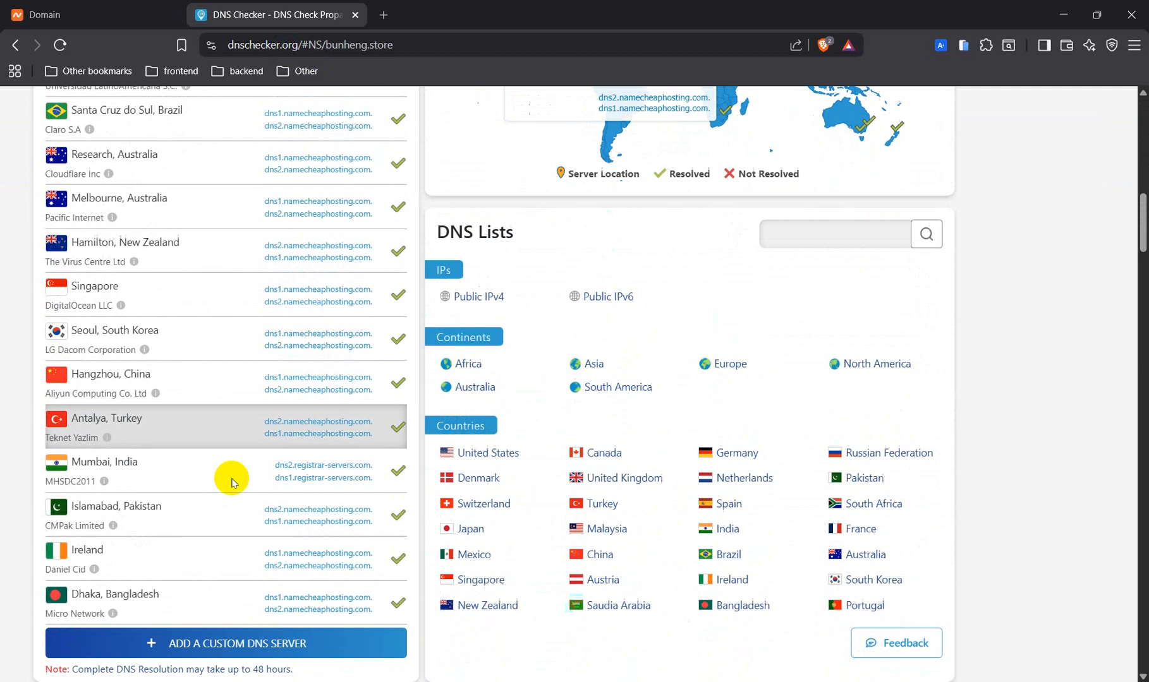
pyautogui.scroll(15, 231, 480)
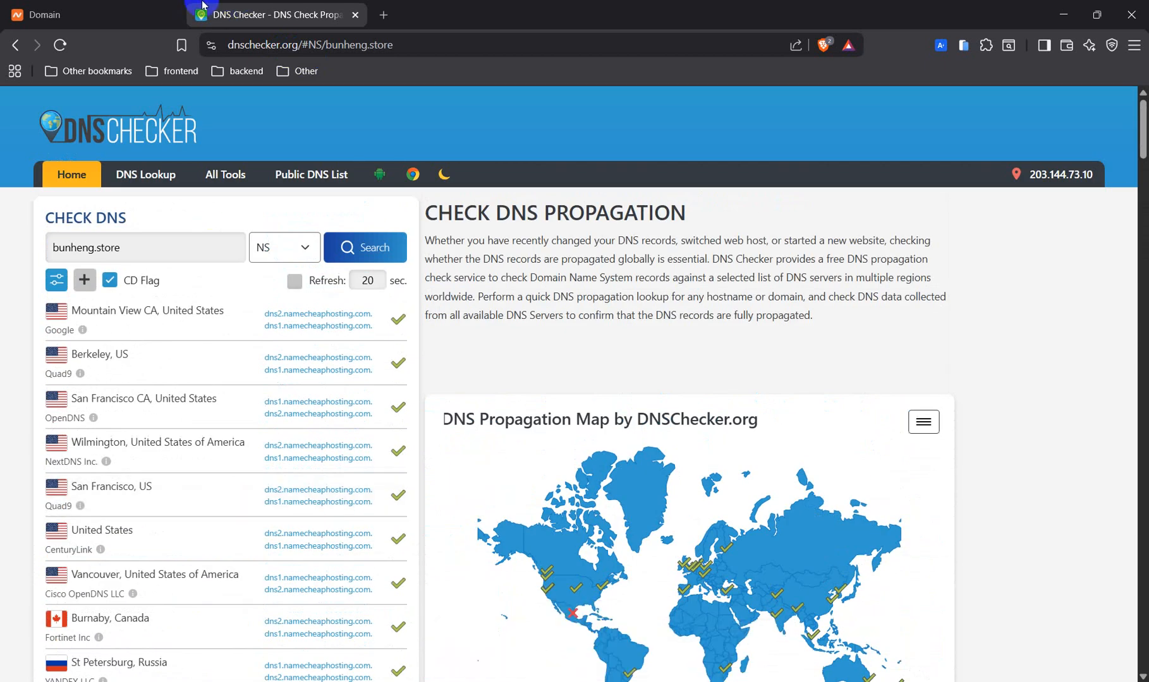
pyautogui.click(87, 9)
# Open cPanel for bunheng.store's Stellar hosting from the Hosting List options.
pyautogui.scroll(-1, 493, 427)
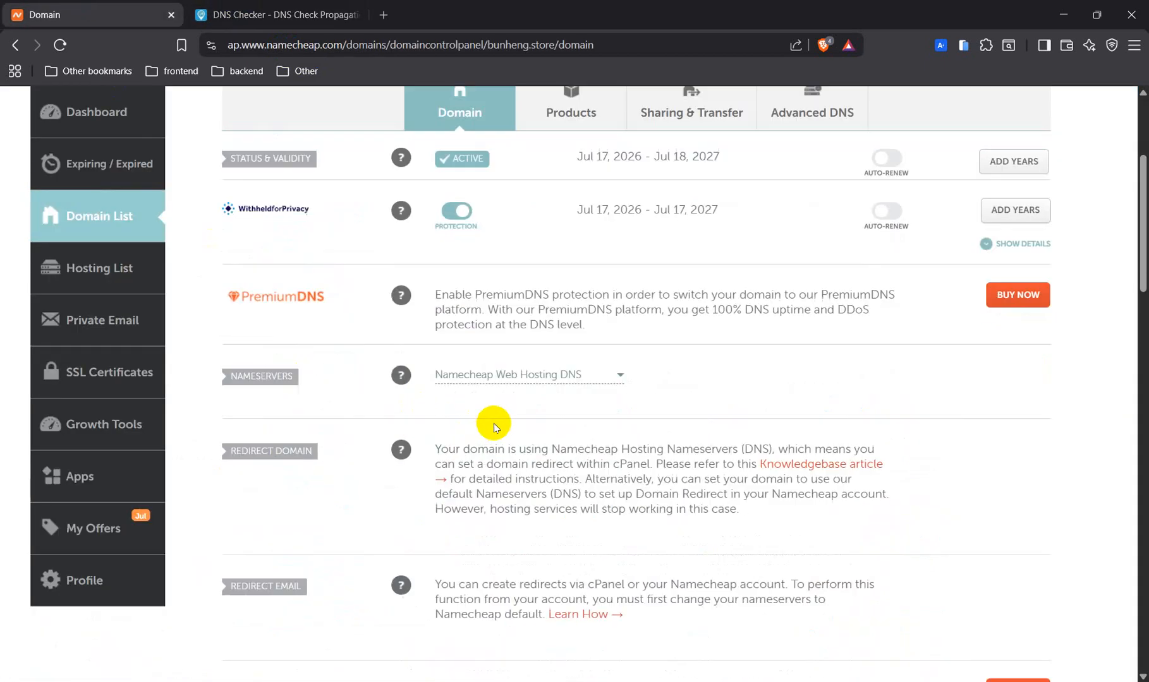
pyautogui.scroll(2, 494, 427)
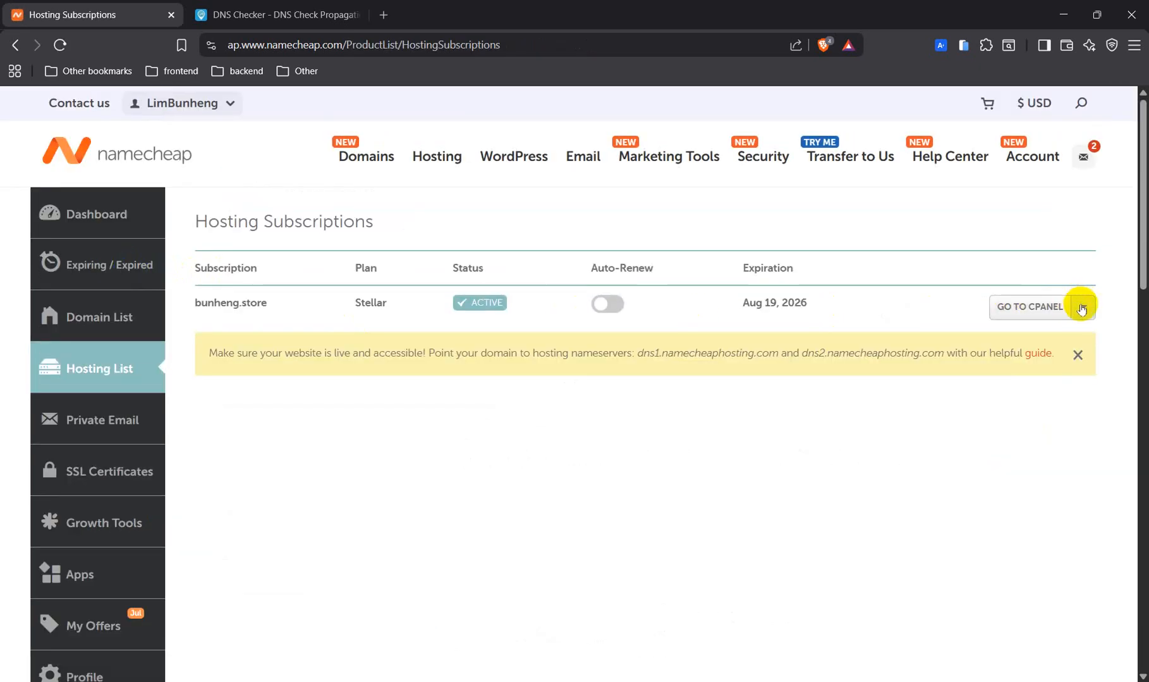
pyautogui.click(1087, 304)
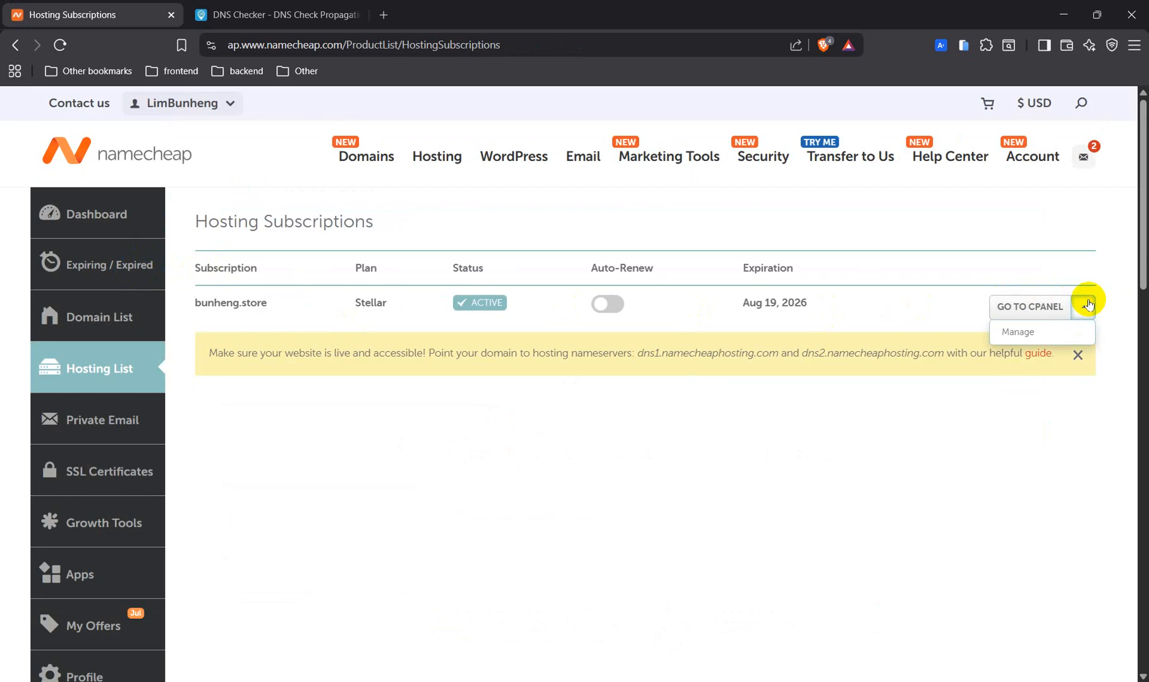
pyautogui.click(1020, 309)
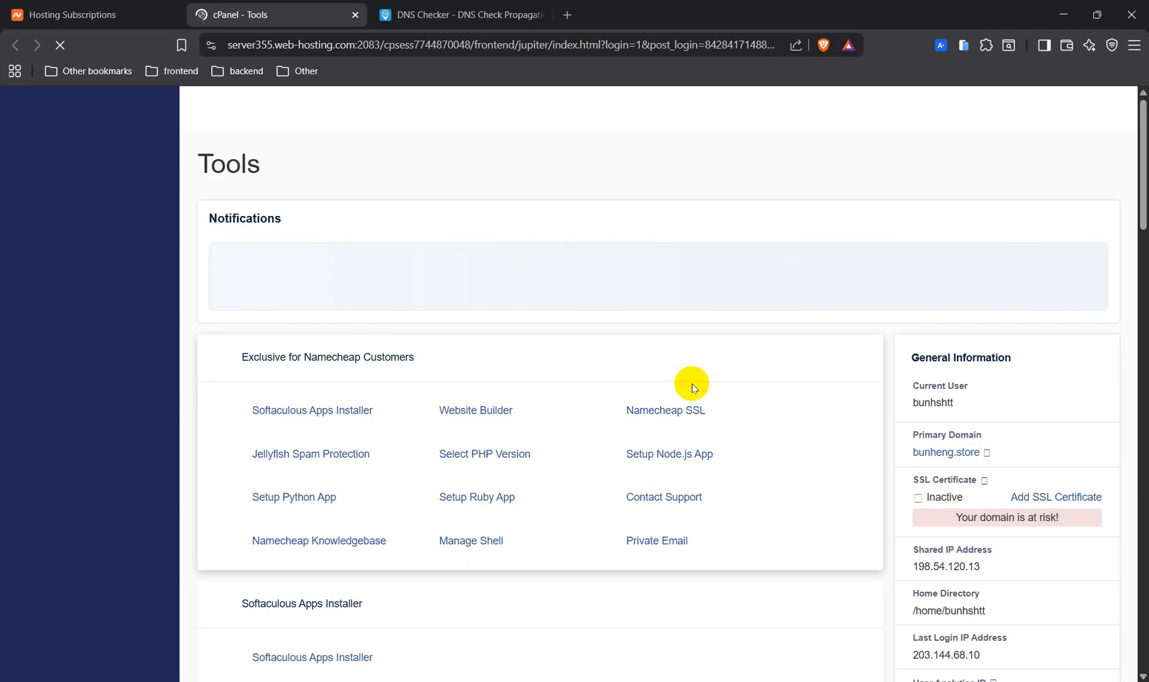
# In File Manager, open /home/bunhshtt/public_html and launch the Upload page.
pyautogui.scroll(-7, 691, 387)
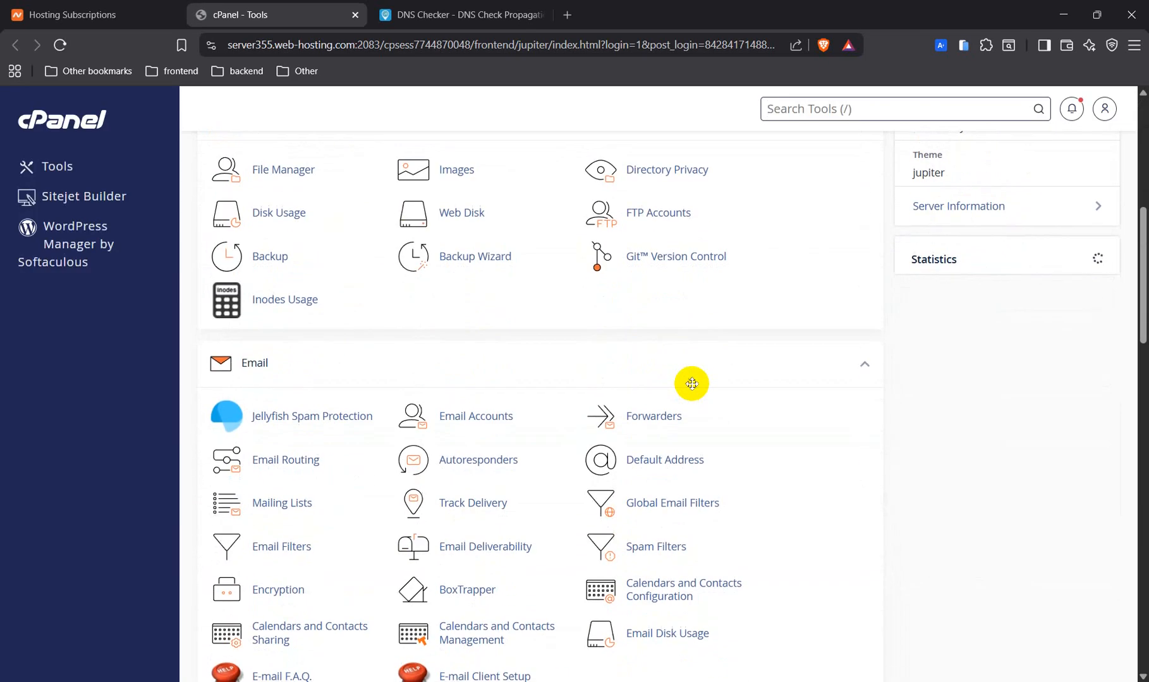
pyautogui.click(296, 174)
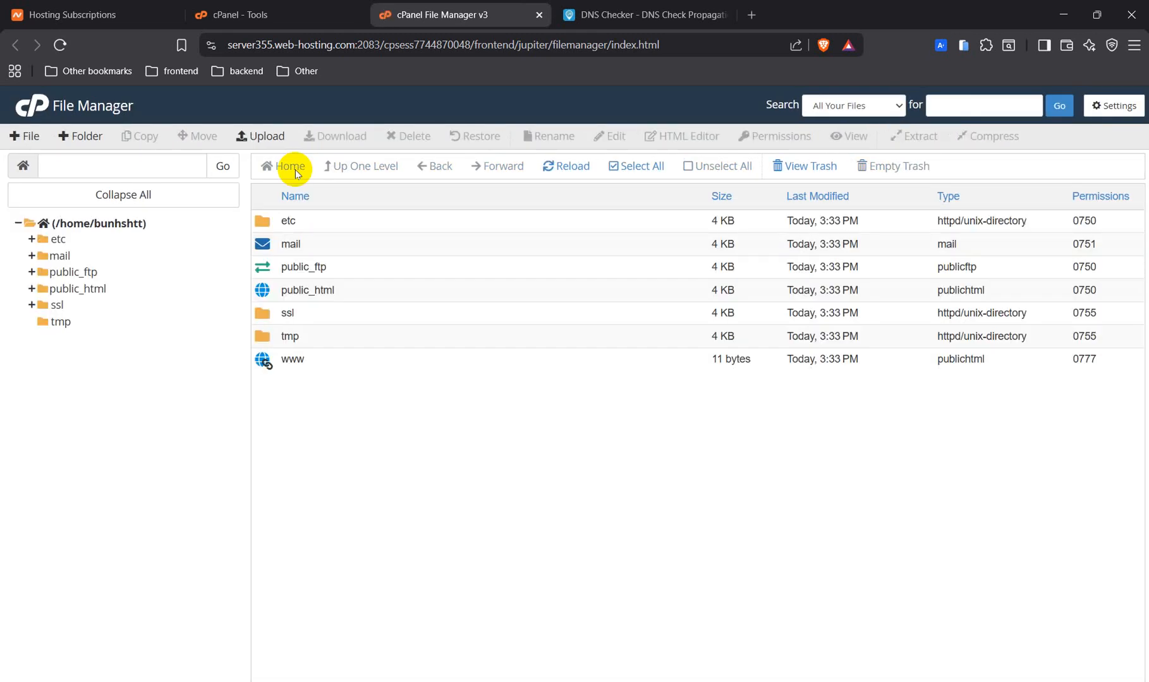
pyautogui.doubleClick(260, 295)
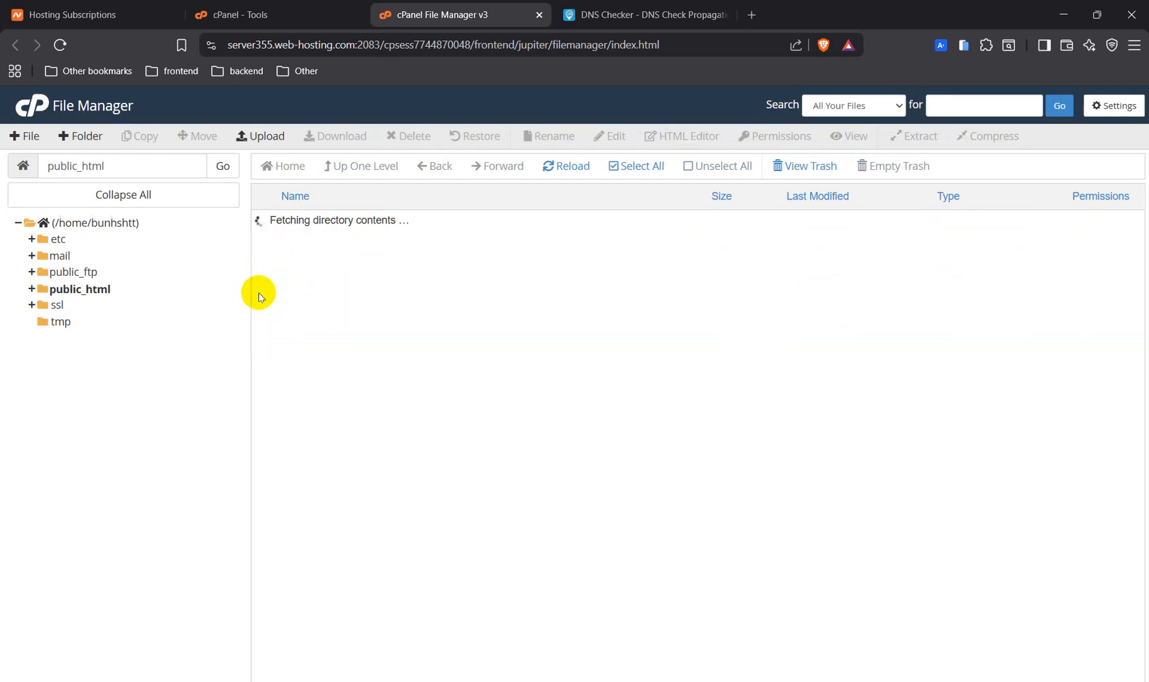
pyautogui.click(402, 344)
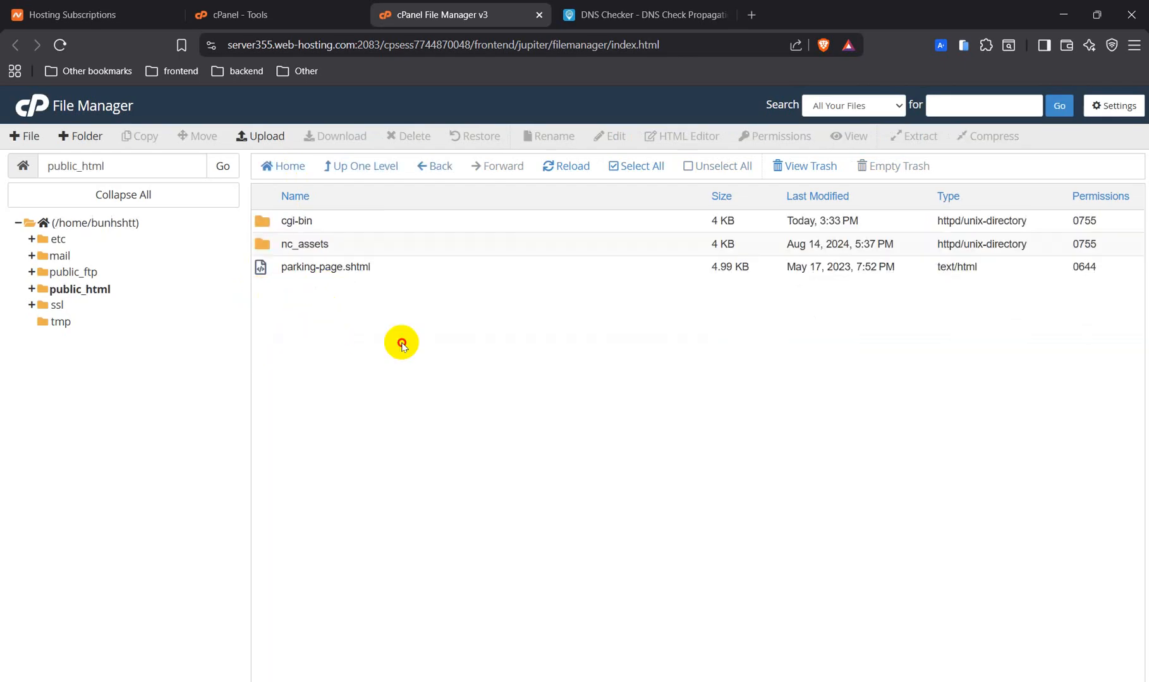
pyautogui.rightClick(402, 344)
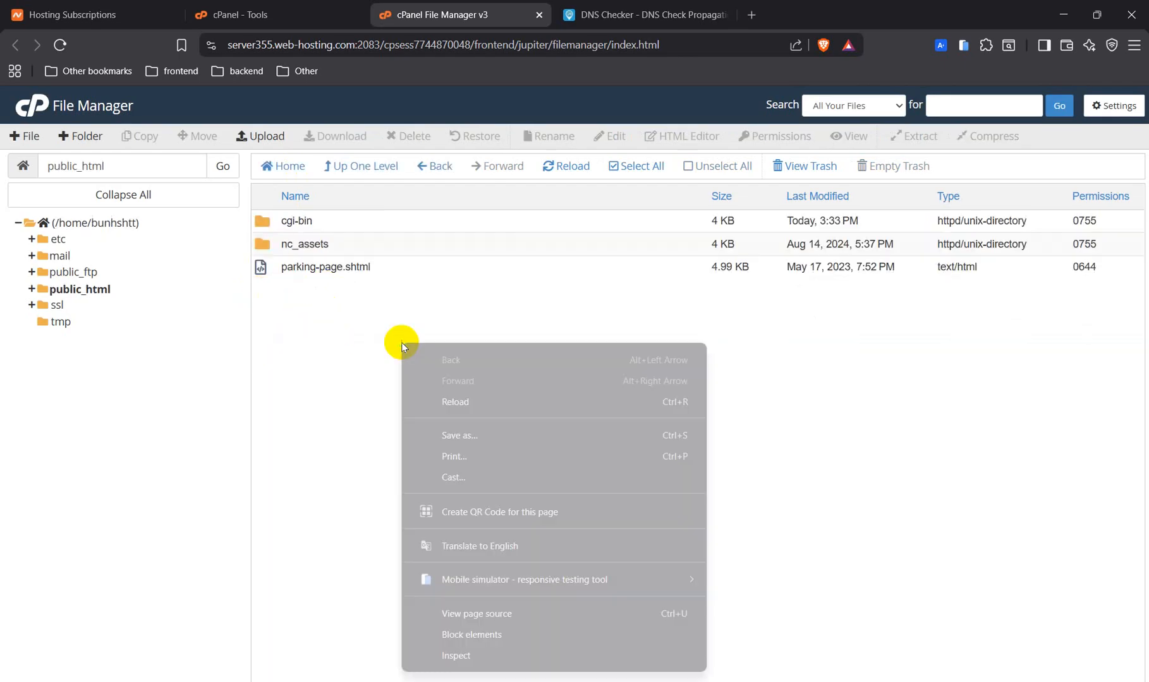
pyautogui.click(372, 328)
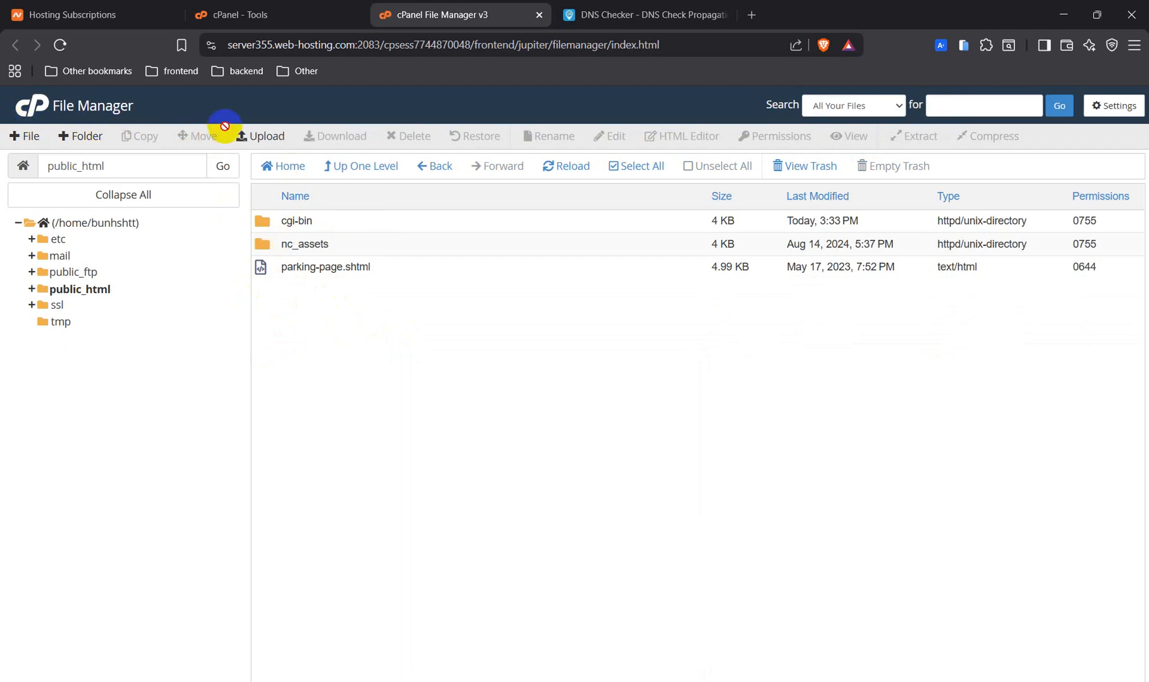
pyautogui.click(258, 139)
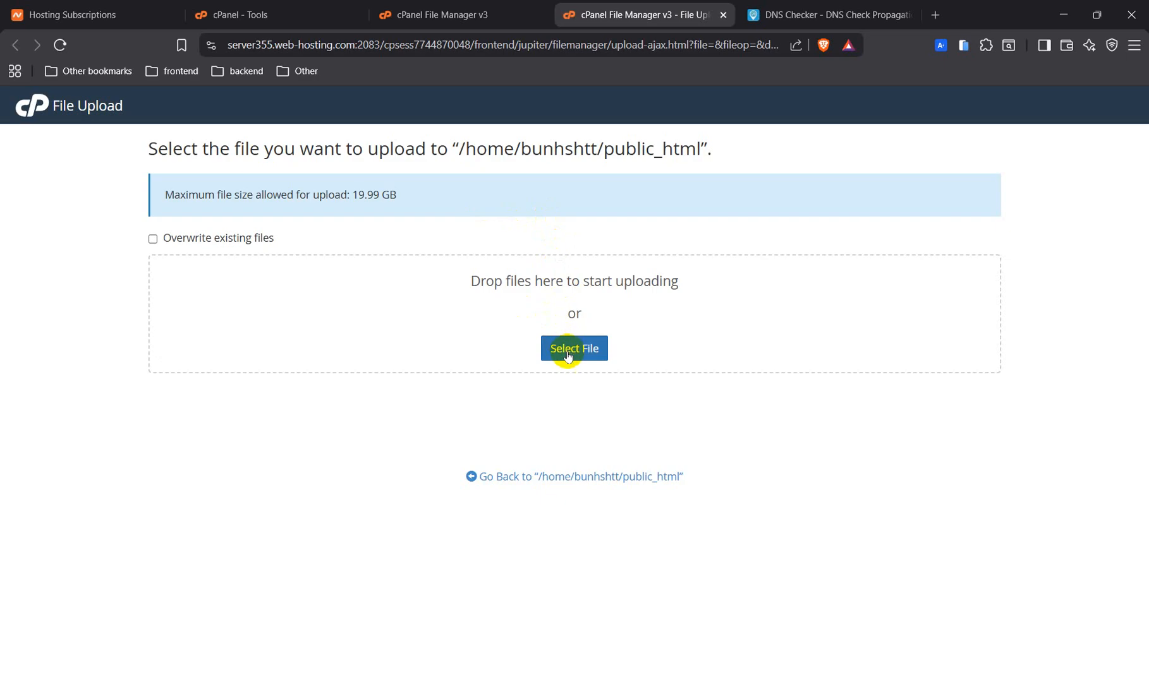
# Upload portfolio.html (24.42 KB) to public_html and go back to the folder listing.
pyautogui.click(569, 354)
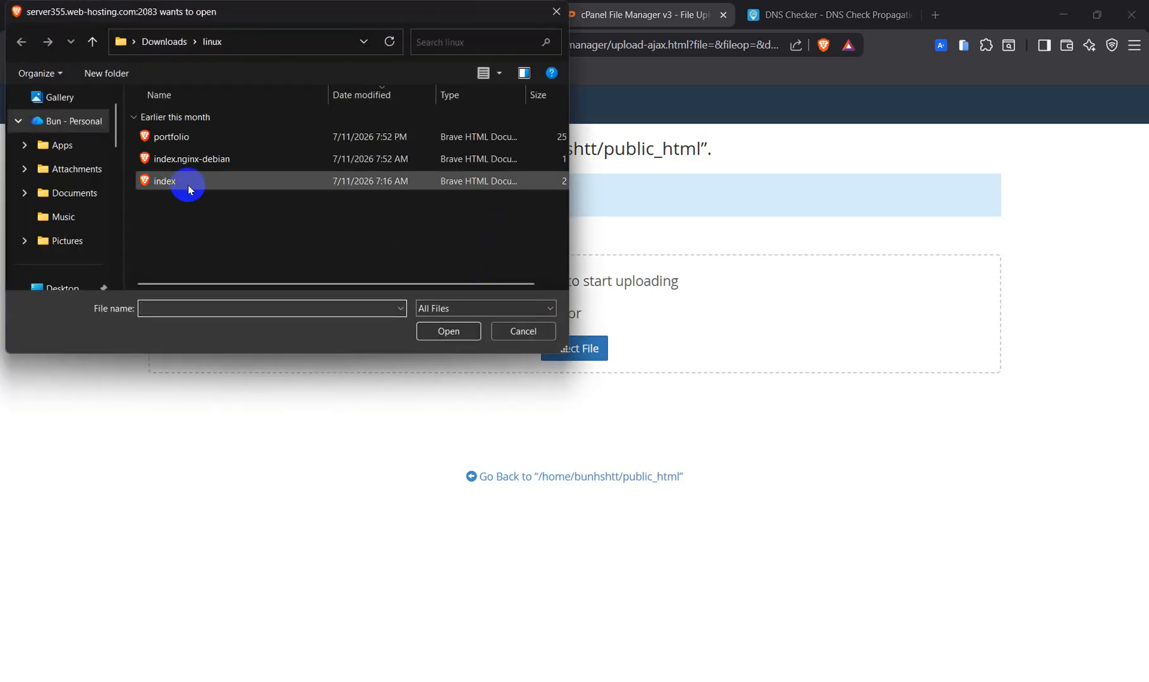
pyautogui.click(199, 137)
pyautogui.click(448, 331)
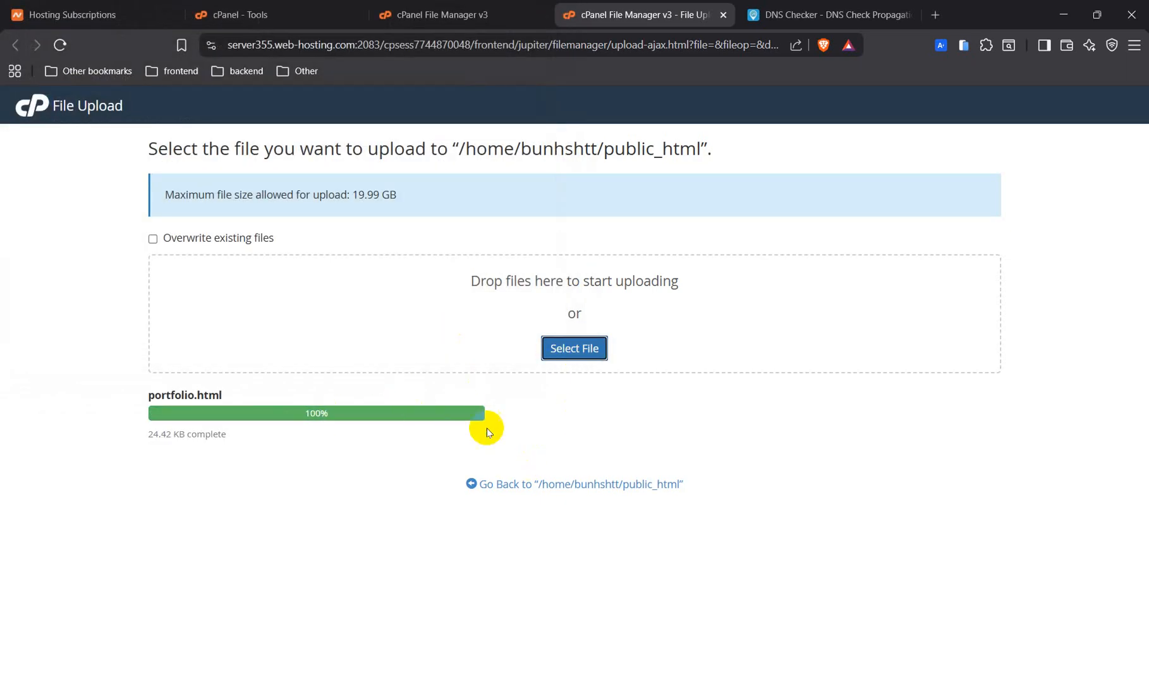
pyautogui.click(509, 486)
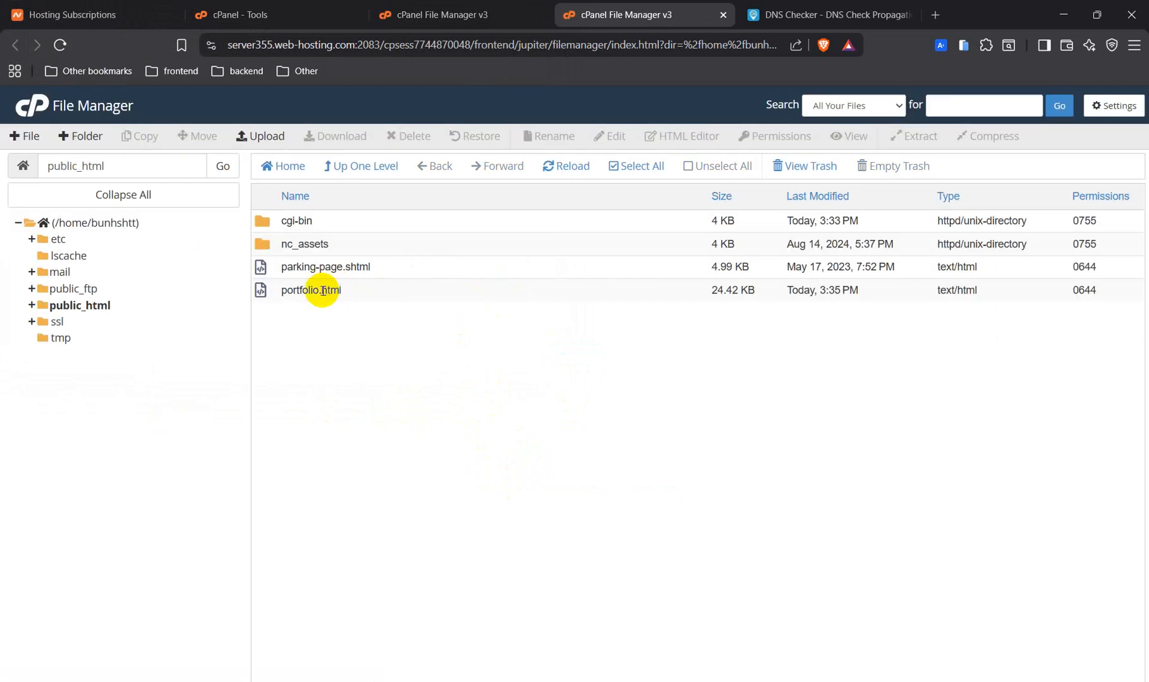
# Rename portfolio.html to index.html and reload the public_html listing.
pyautogui.click(265, 294)
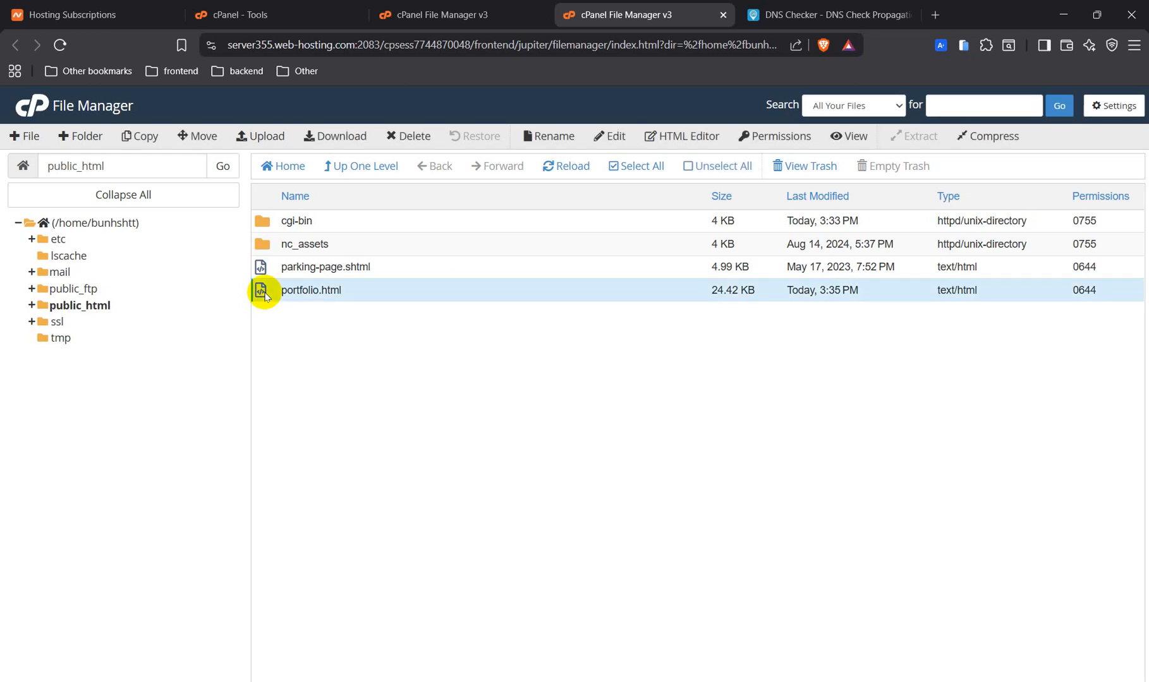
pyautogui.click(562, 139)
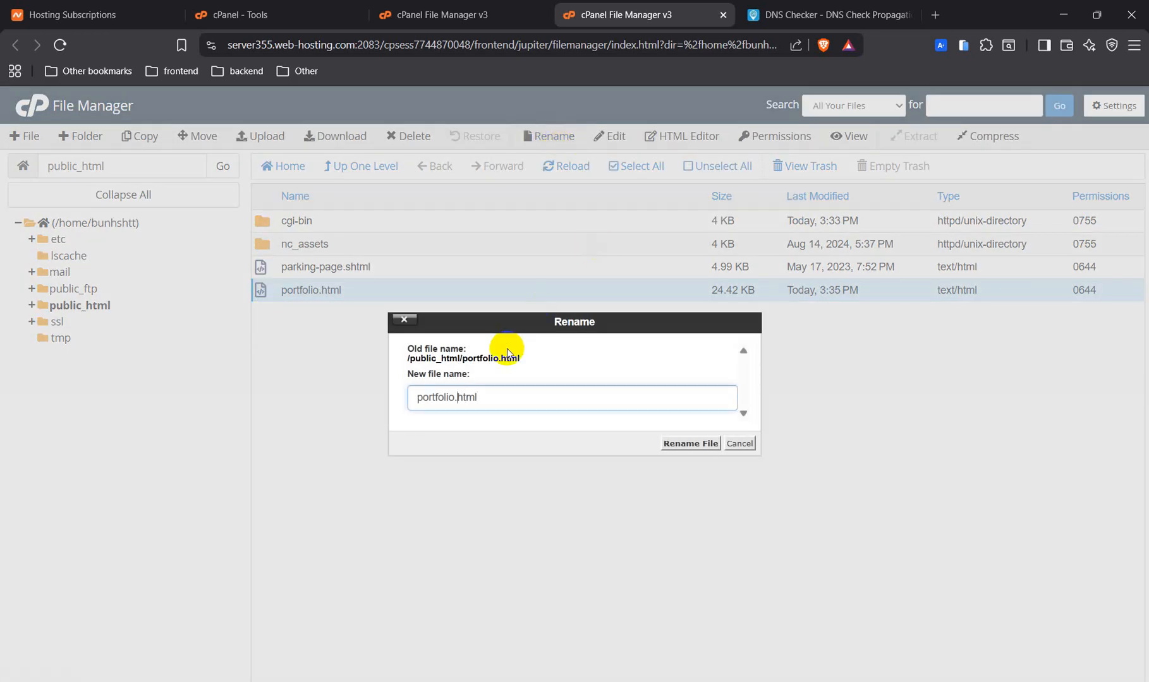
pyautogui.hotkey('shift', 'Home')
pyautogui.write('ine')
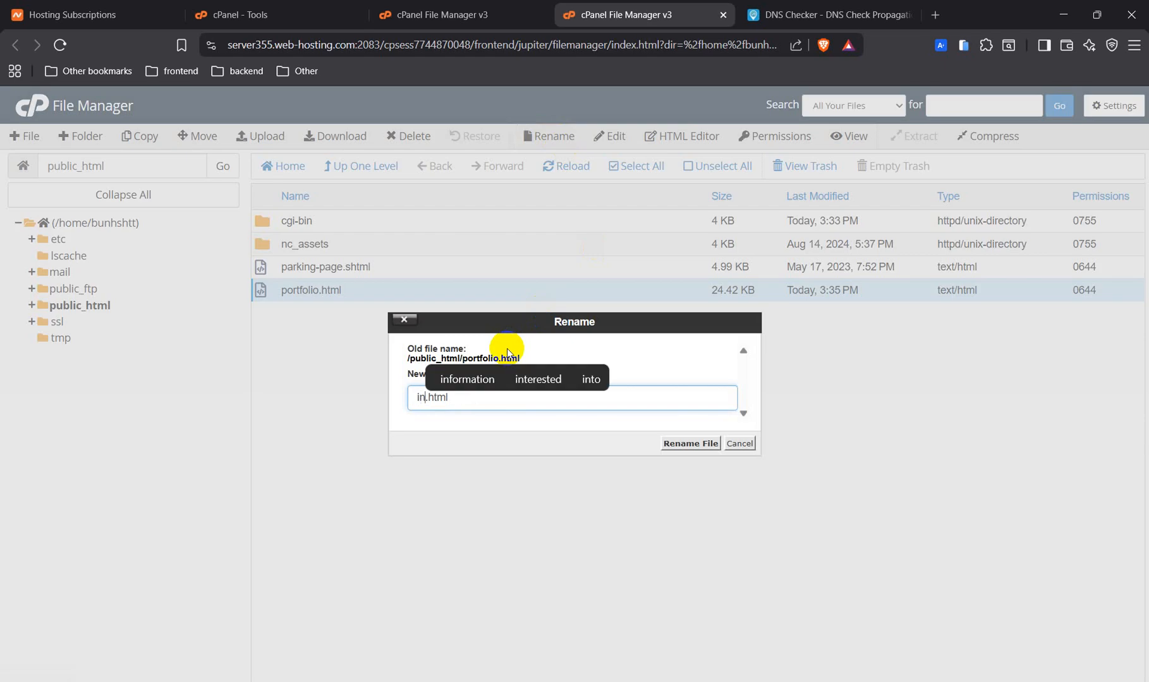
pyautogui.press('BackSpace')
pyautogui.write('dex')
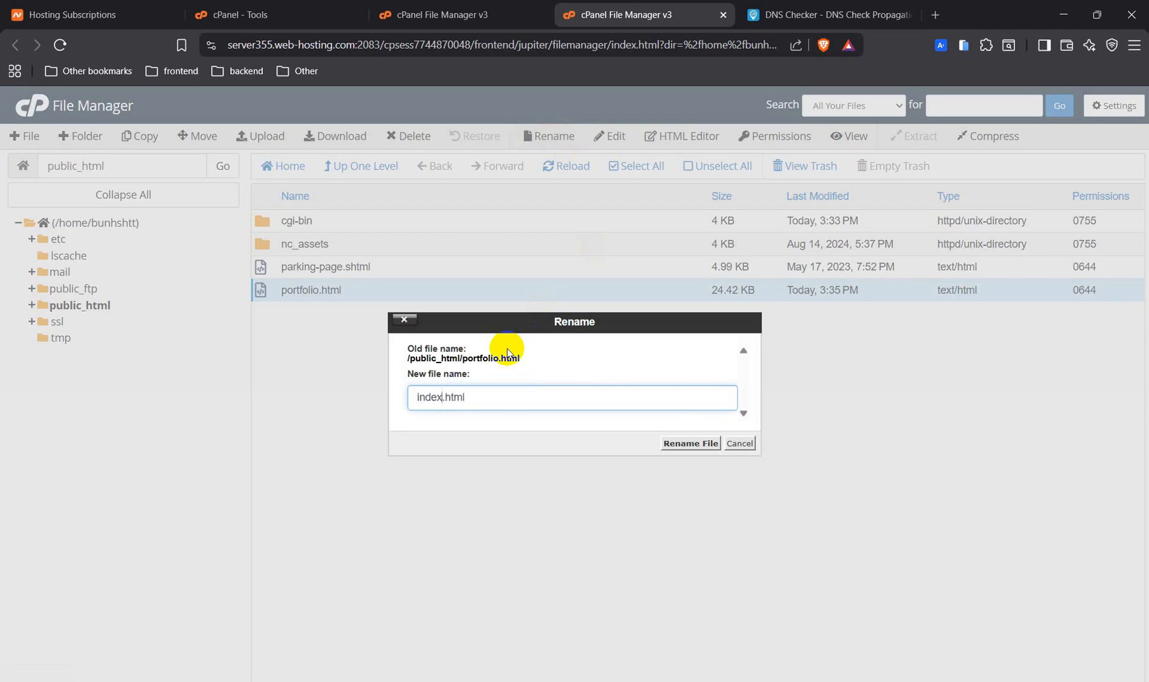
pyautogui.click(685, 443)
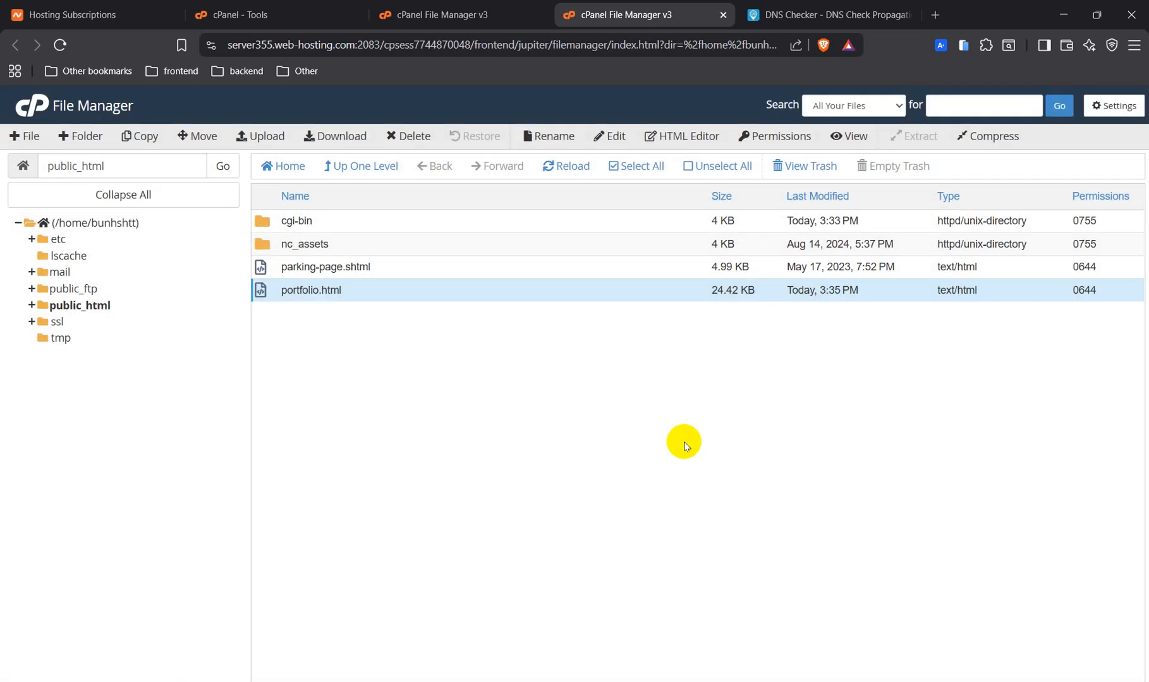
pyautogui.click(559, 165)
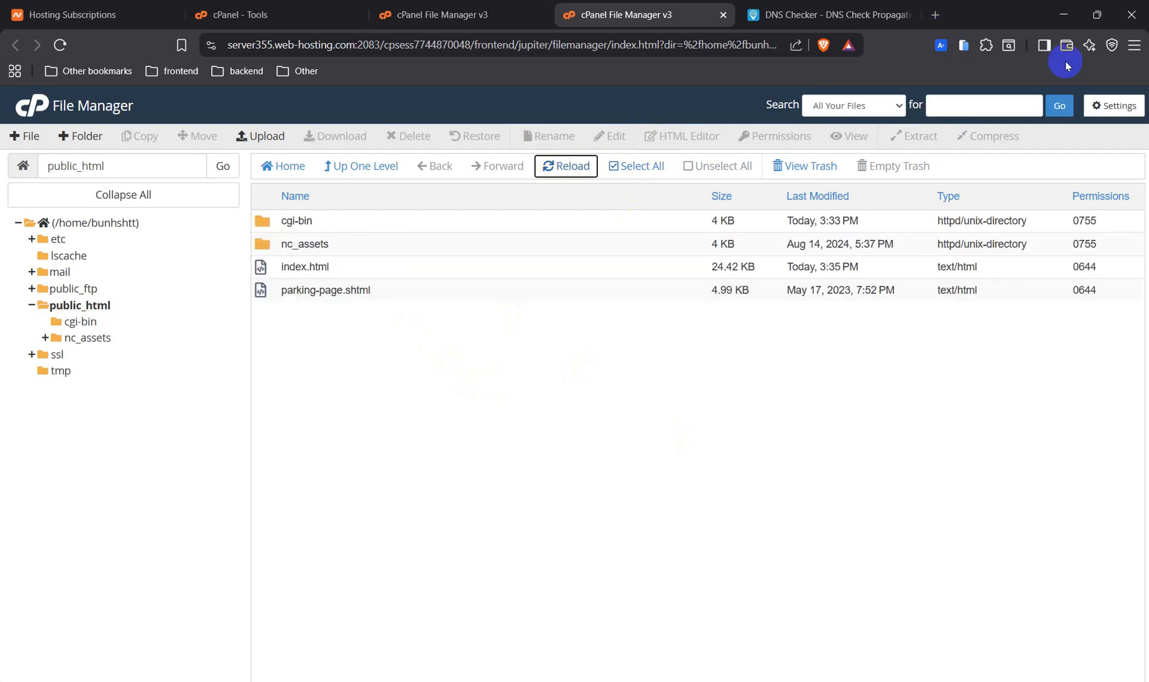
# Launch Chrome in the second profile and open a new Incognito window.
pyautogui.click(1134, 44)
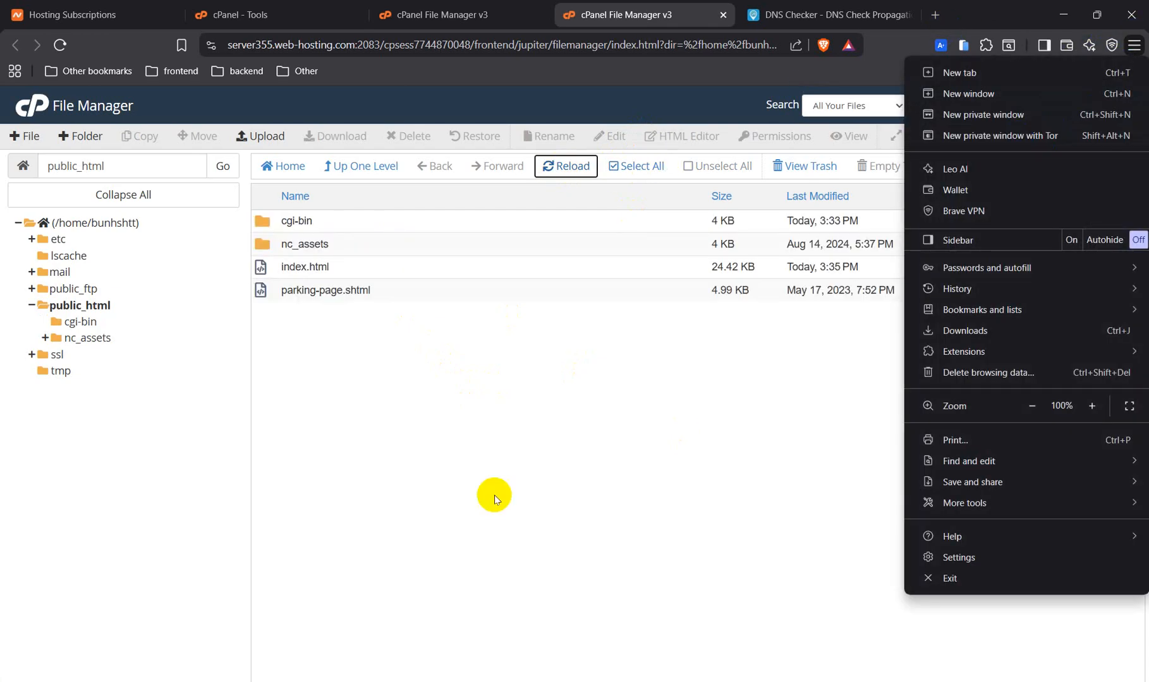
pyautogui.click(495, 494)
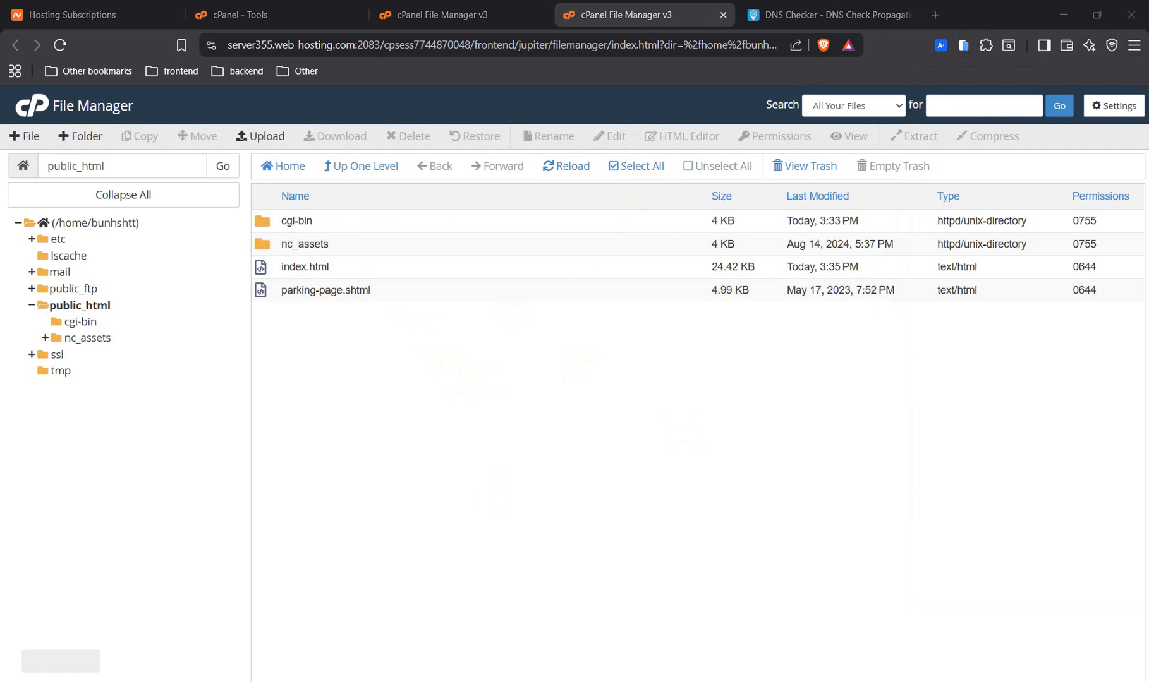
pyautogui.click(62, 681)
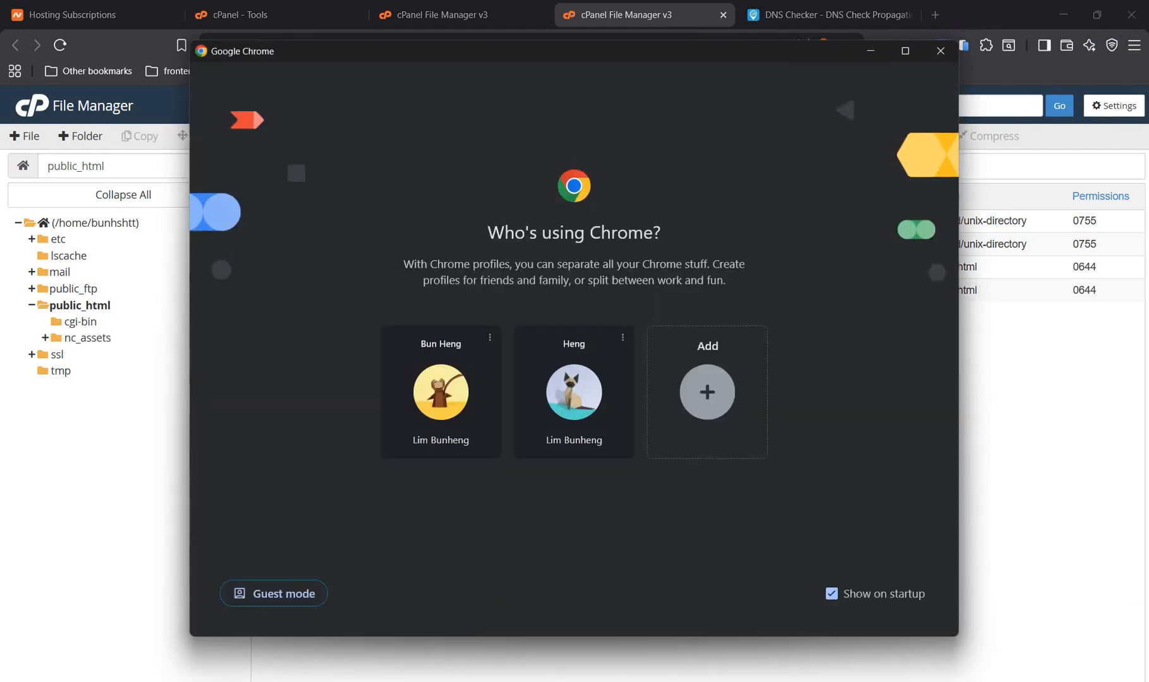
pyautogui.click(541, 384)
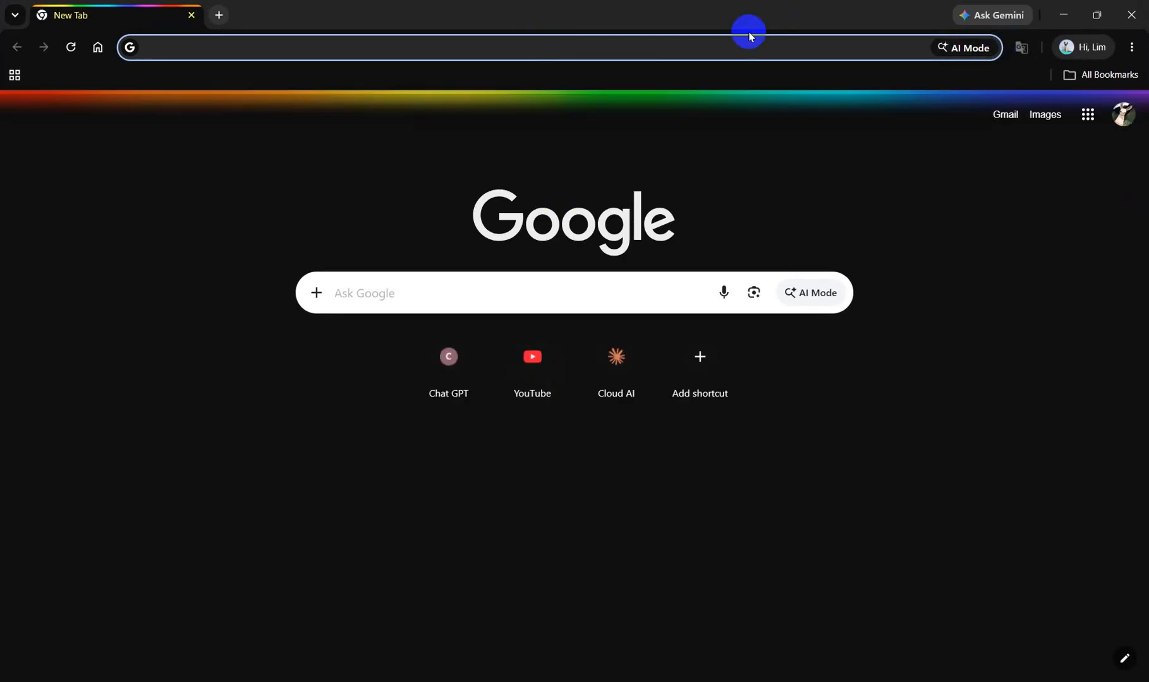
pyautogui.click(1130, 45)
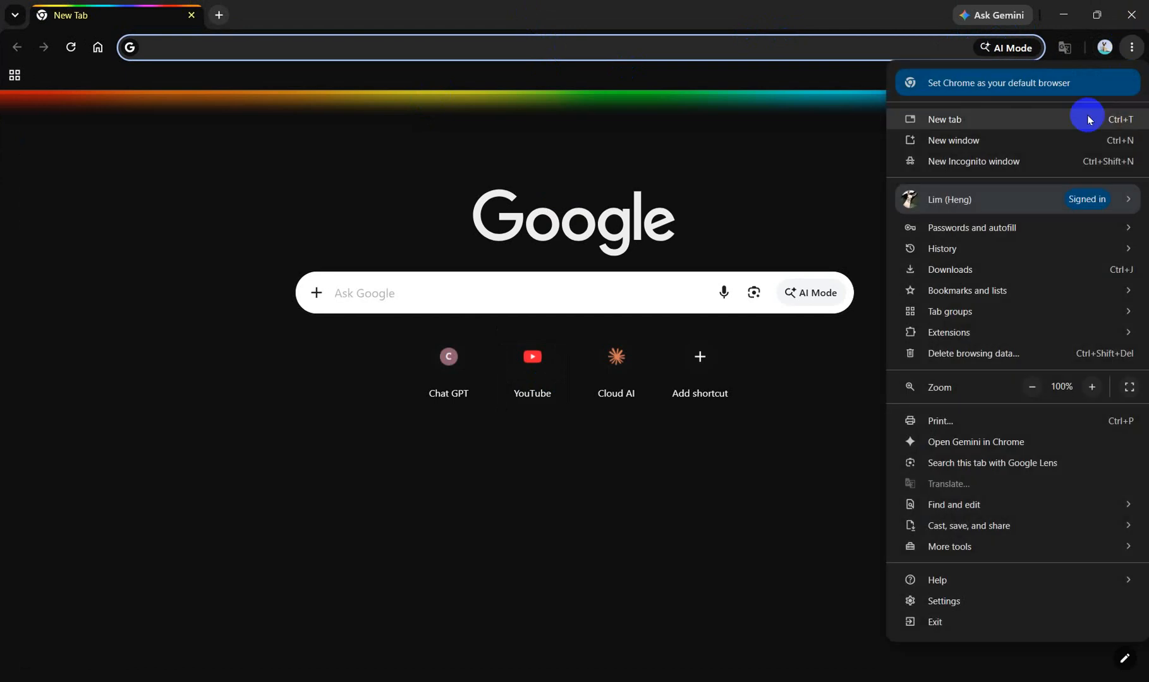
pyautogui.click(1005, 168)
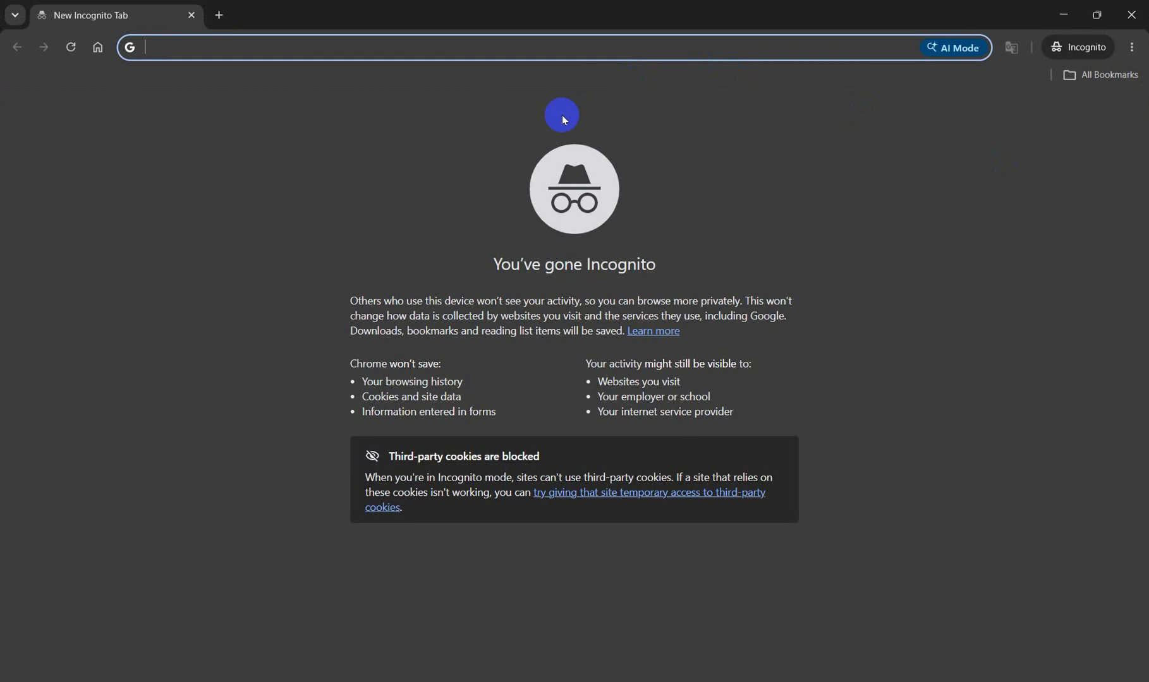
pyautogui.write('bunheng')
pyautogui.press('Tab')
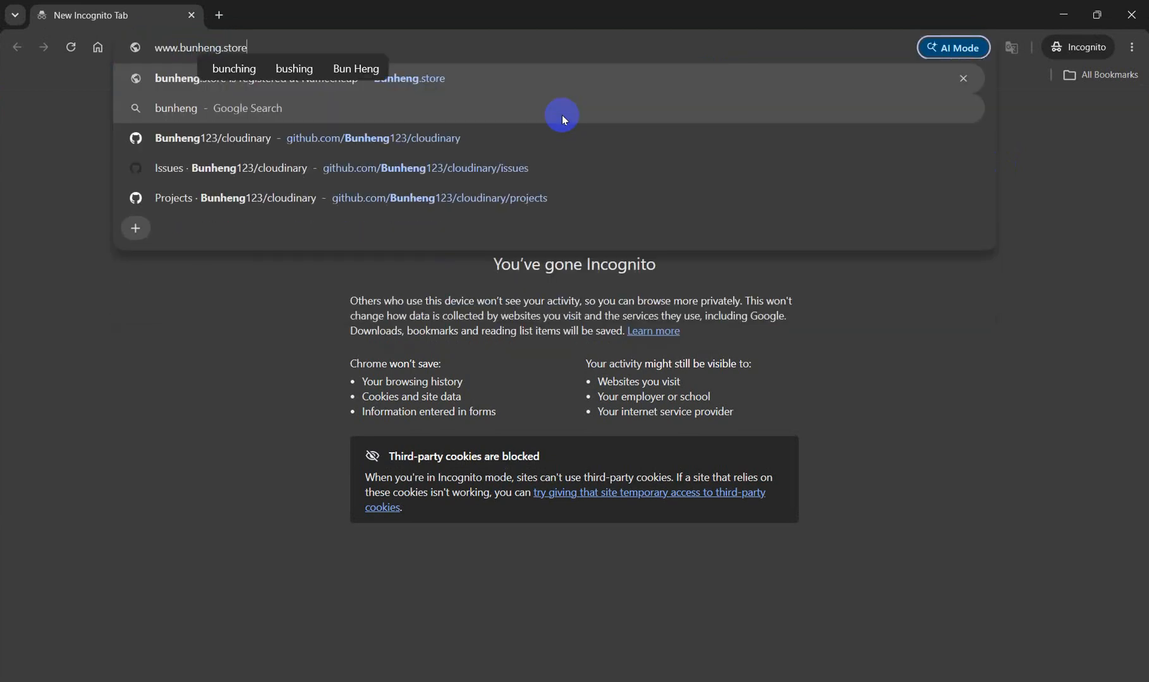
pyautogui.press('Return')
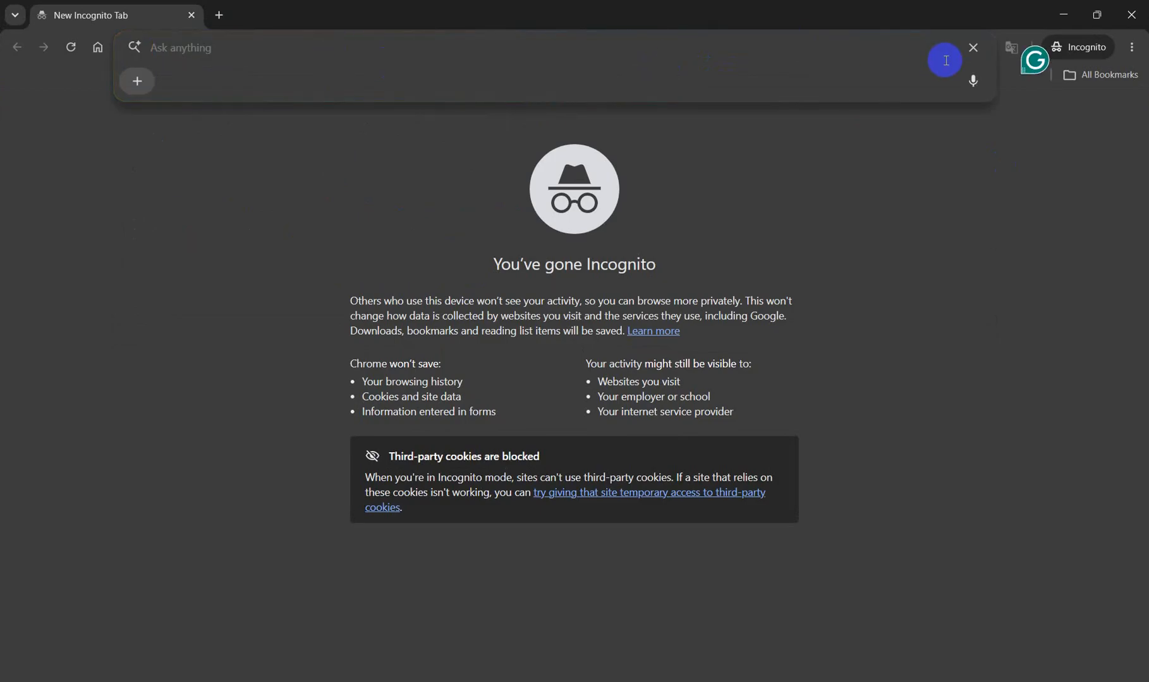
pyautogui.click(972, 49)
pyautogui.click(705, 54)
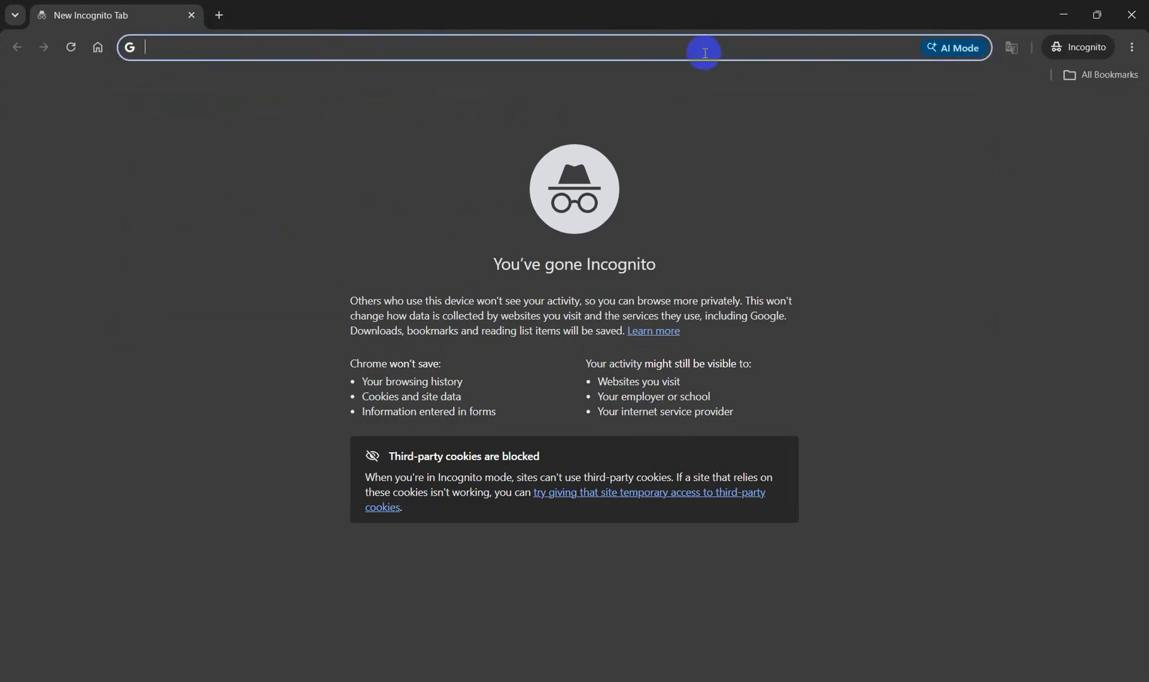
pyautogui.write('nu')
pyautogui.press('BackSpace')
pyautogui.press('BackSpace')
pyautogui.write('b')
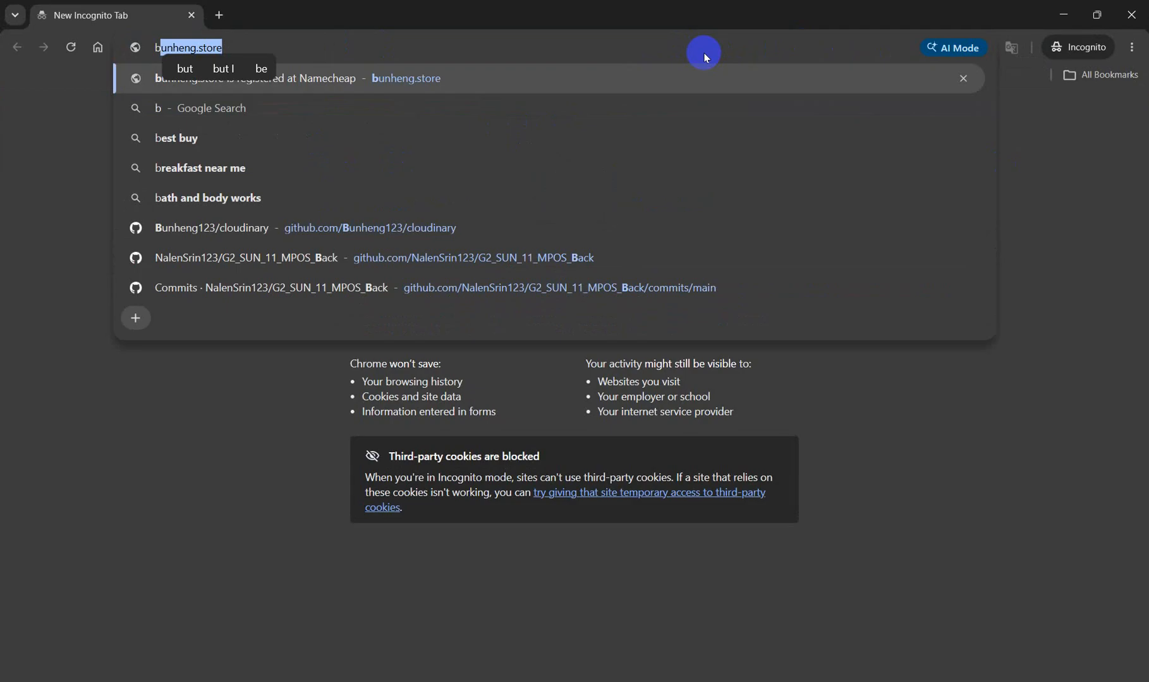
pyautogui.press('BackSpace')
pyautogui.write('unheng')
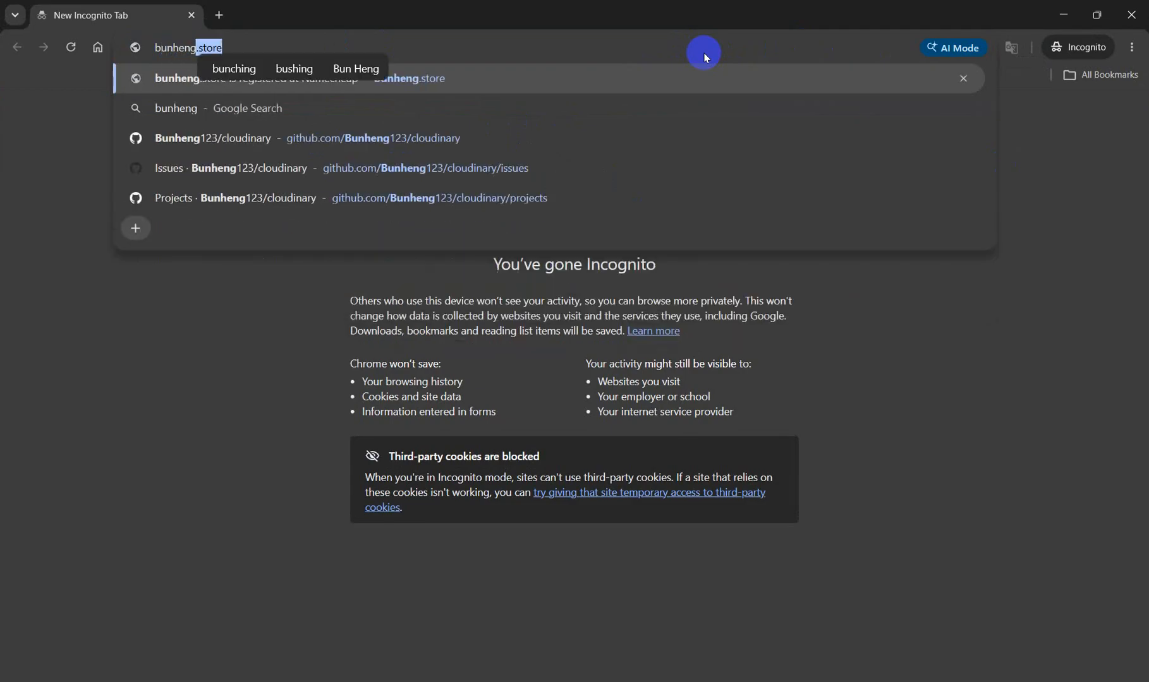
pyautogui.press('Tab')
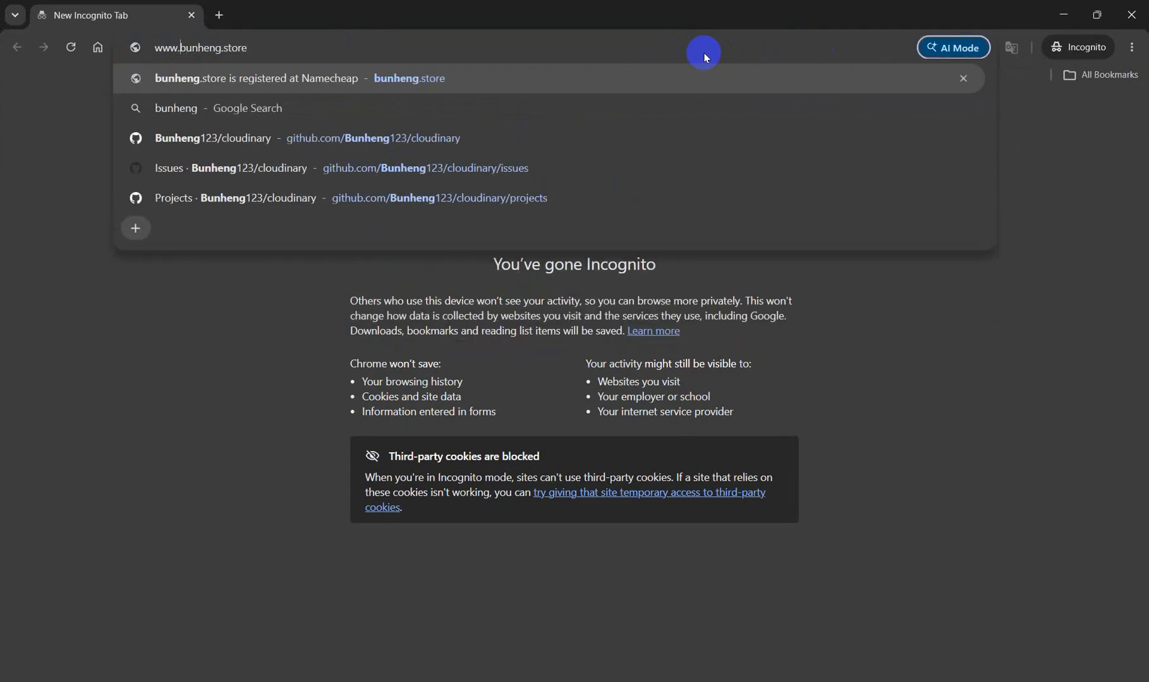
pyautogui.hotkey('shift', 'Home')
pyautogui.press('BackSpace')
pyautogui.press('Return')
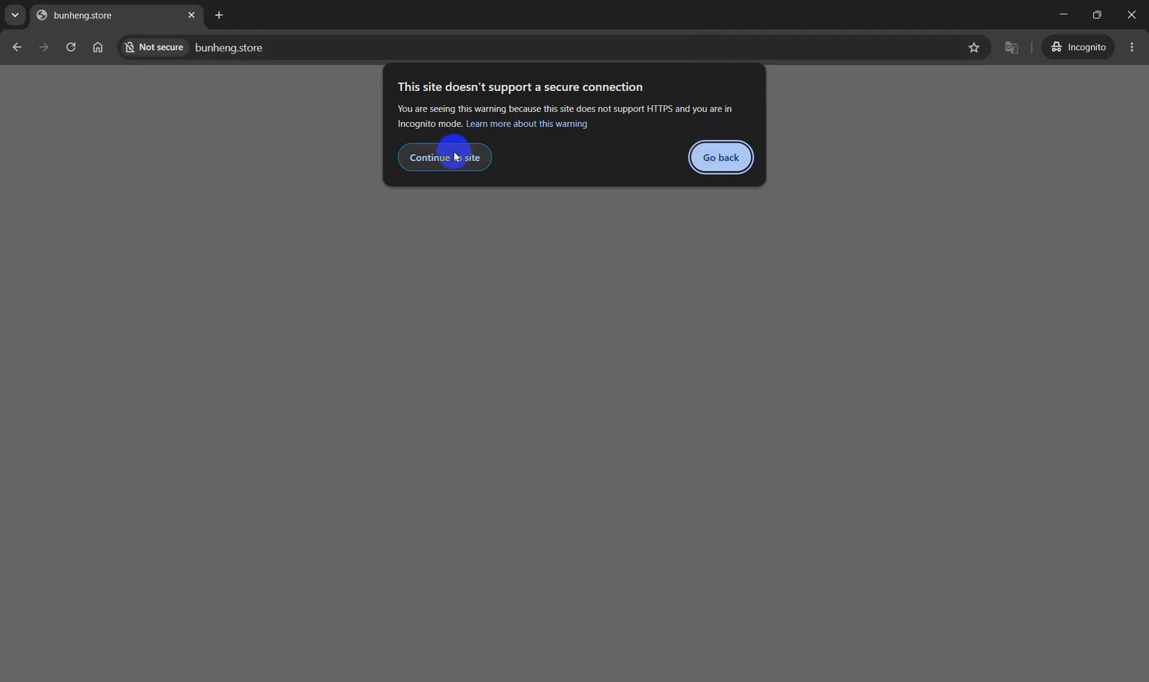
# Continue past the HTTPS warning and scroll through the bunheng.store portfolio page to the footer and back.
pyautogui.click(467, 167)
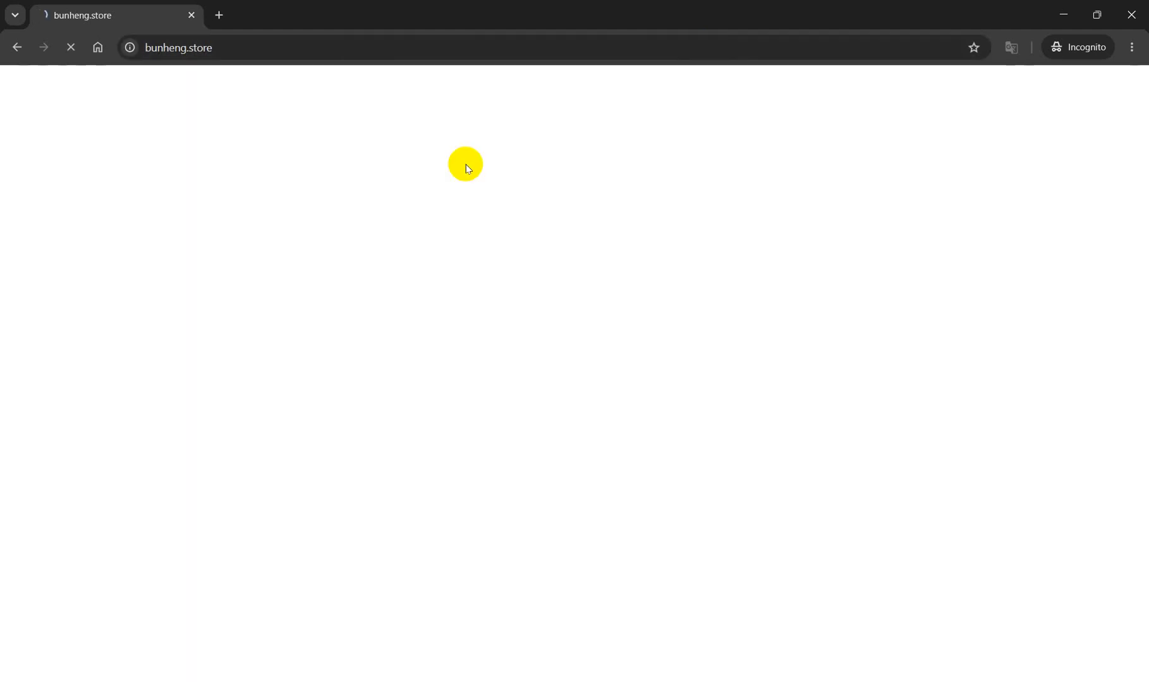
pyautogui.scroll(-2, 560, 311)
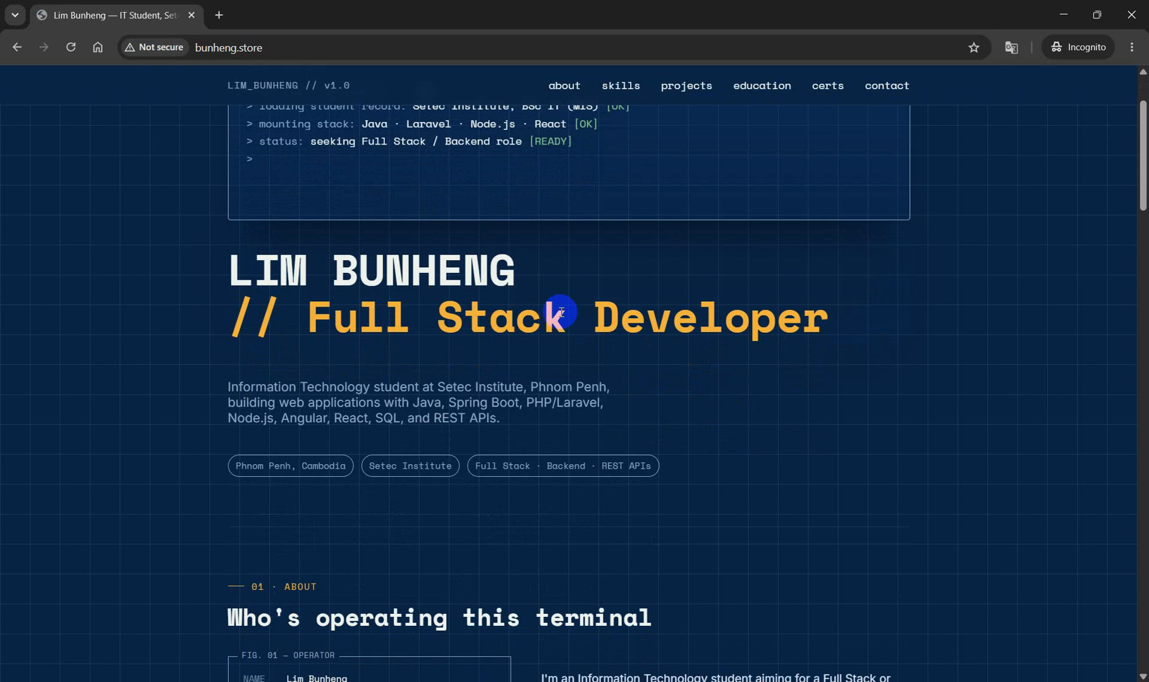
pyautogui.scroll(-10, 561, 252)
pyautogui.scroll(-15, 561, 253)
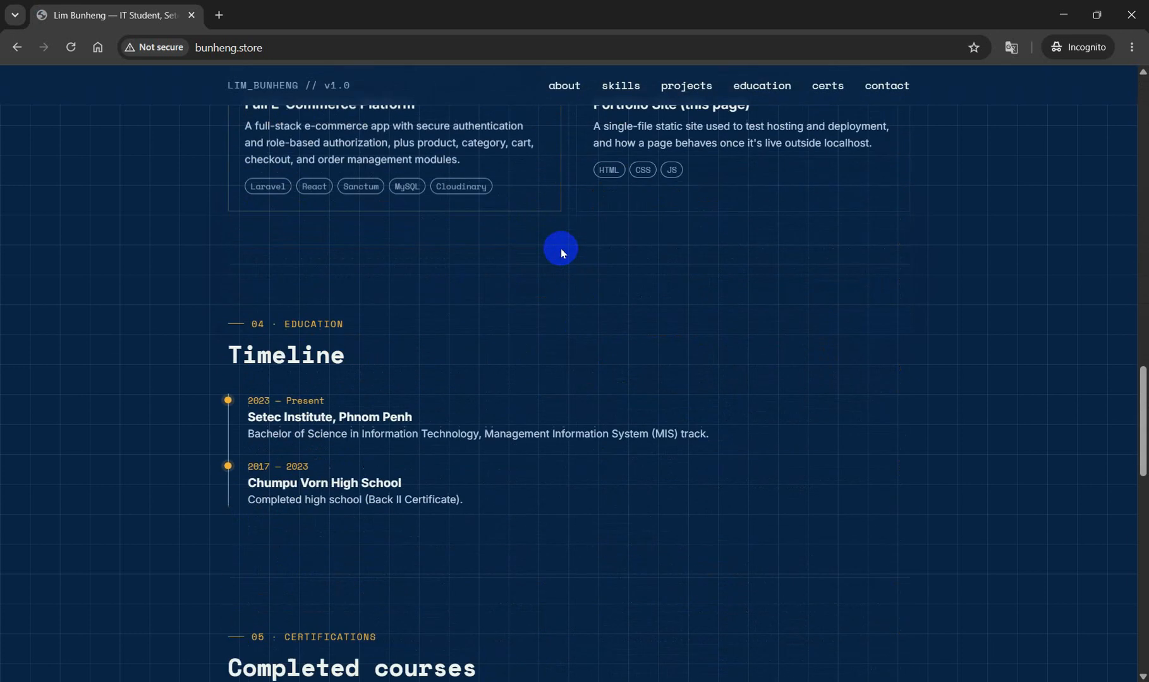
pyautogui.scroll(-2, 561, 252)
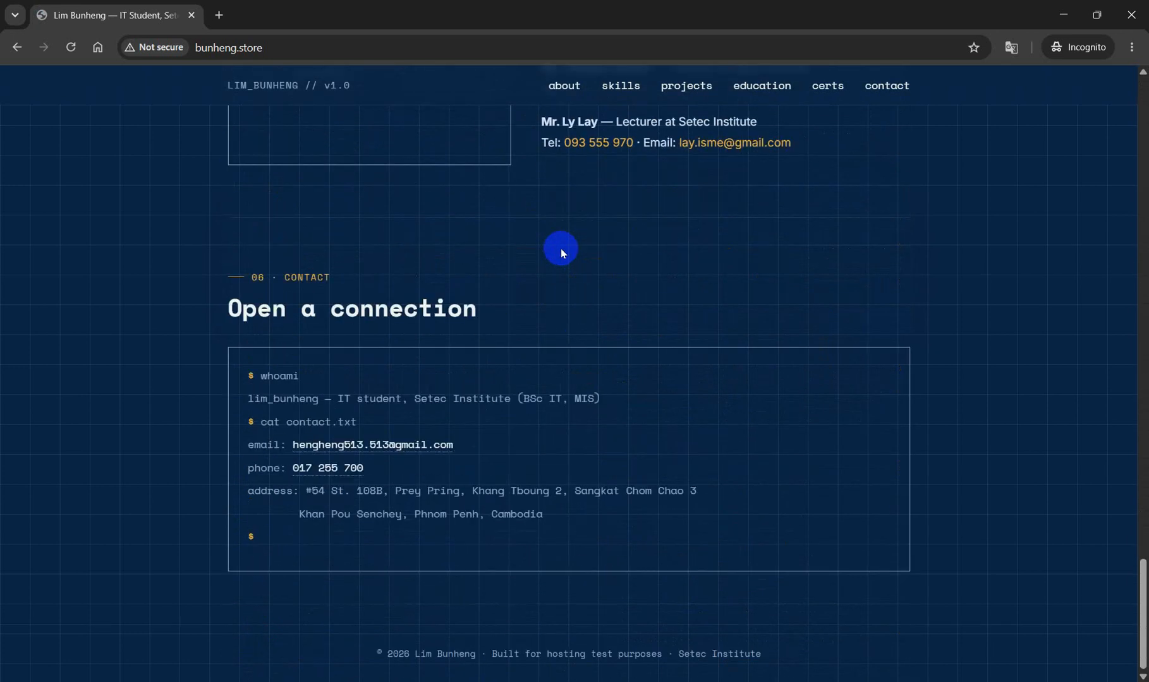
pyautogui.scroll(20, 561, 252)
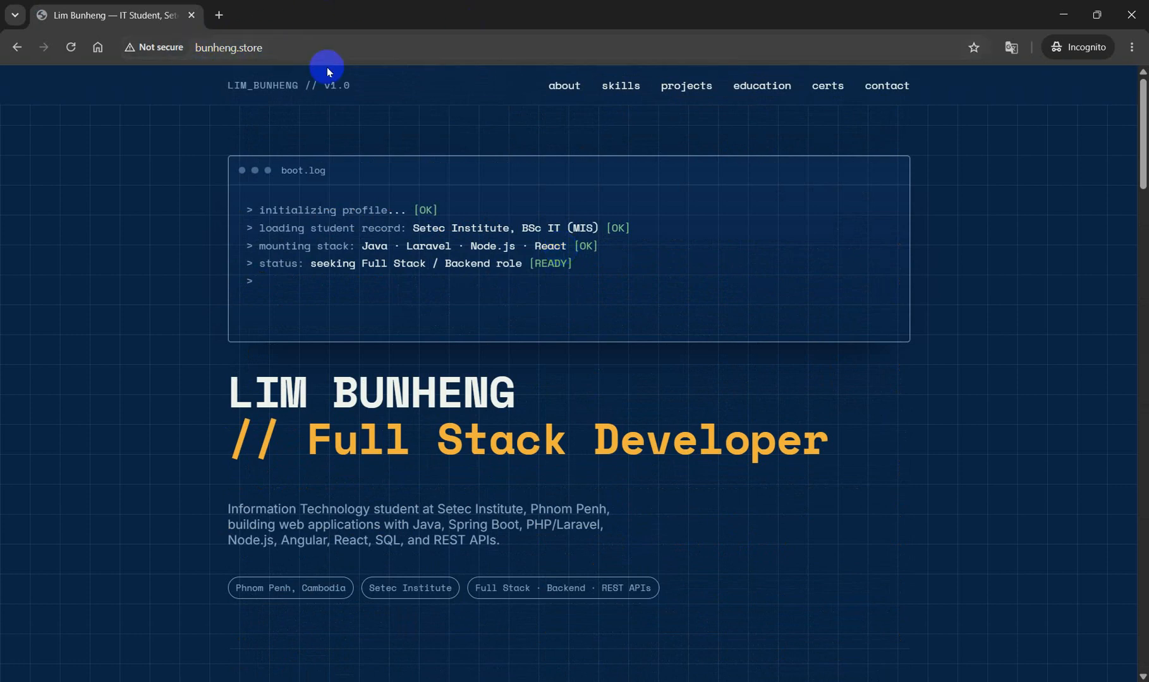
pyautogui.hotkey('alt', 'Tab')
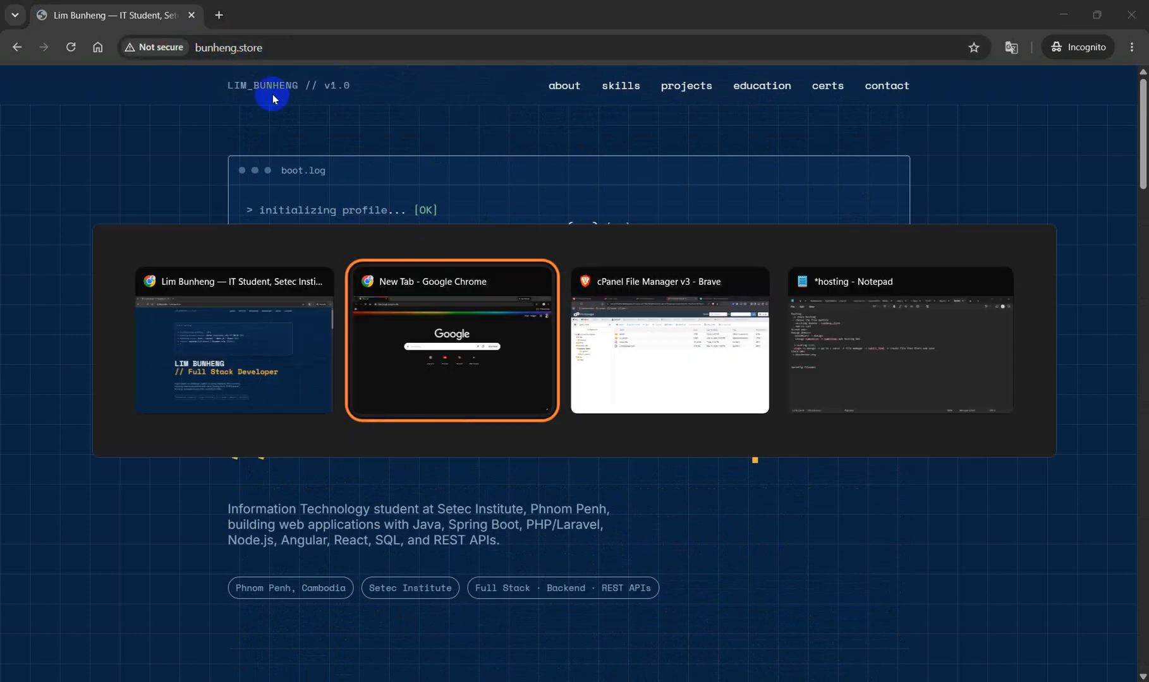
# Back up the 24.42 KB index.html in public_html by renaming it to index_port.html.
pyautogui.click(642, 329)
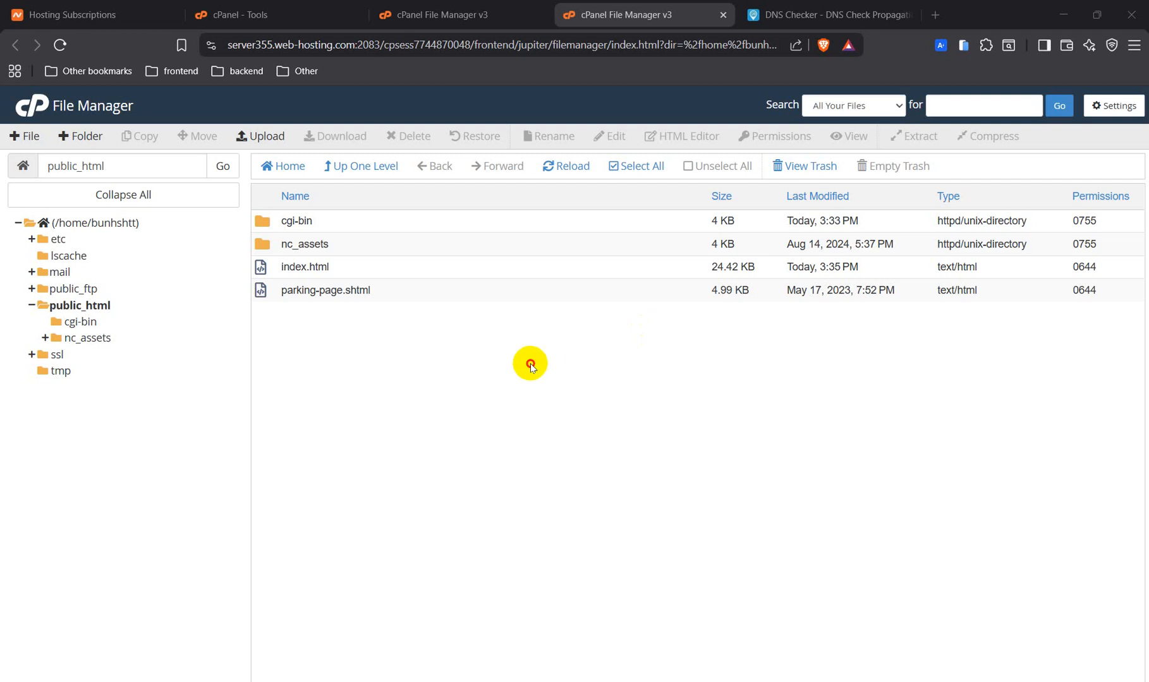
pyautogui.click(396, 274)
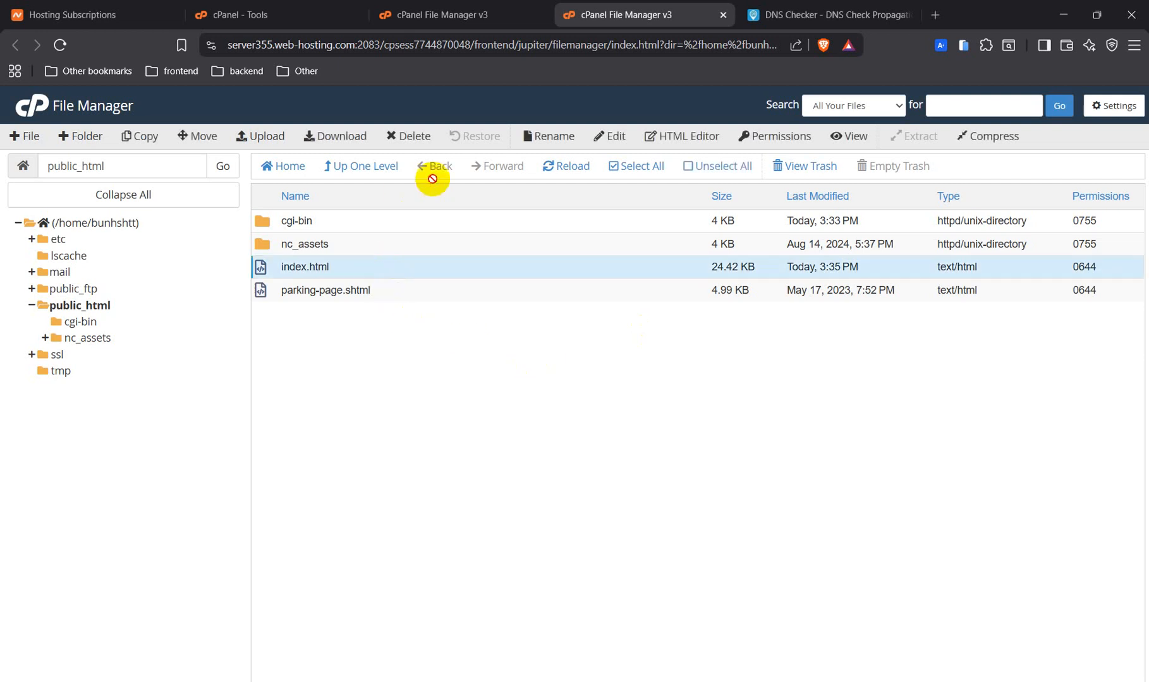
pyautogui.click(557, 133)
pyautogui.click(443, 400)
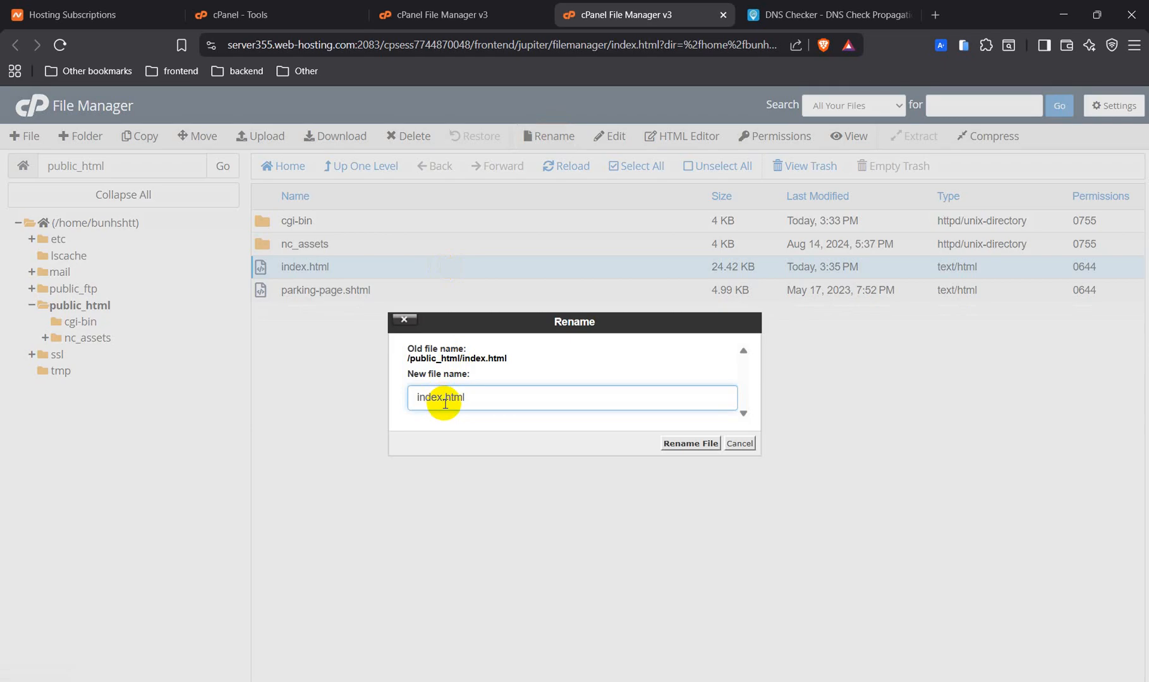
pyautogui.write('_port')
pyautogui.press('Return')
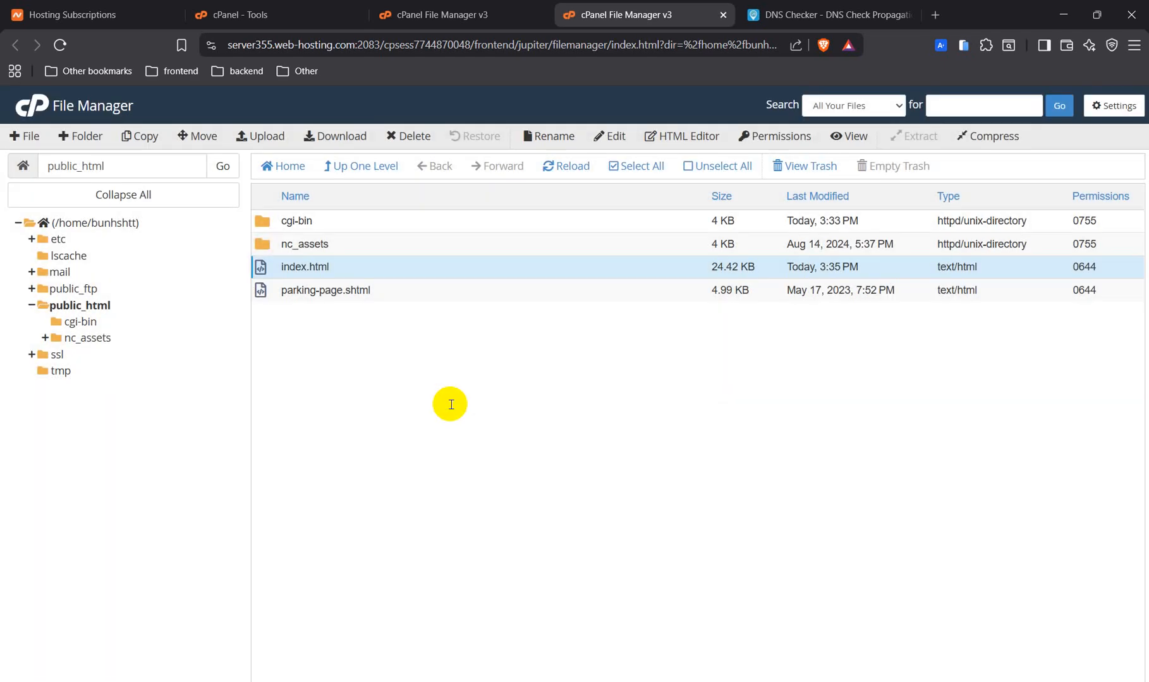
pyautogui.click(268, 136)
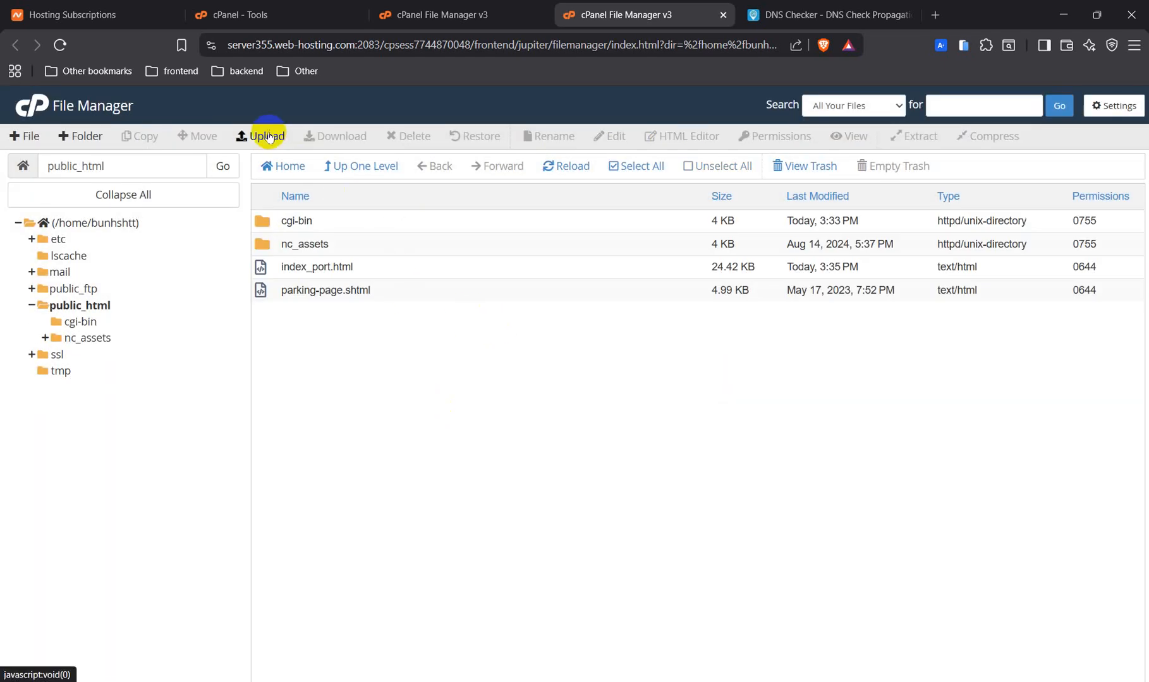
# Add a new 0-byte index.html with + File and open it in the code editor.
pyautogui.click(30, 137)
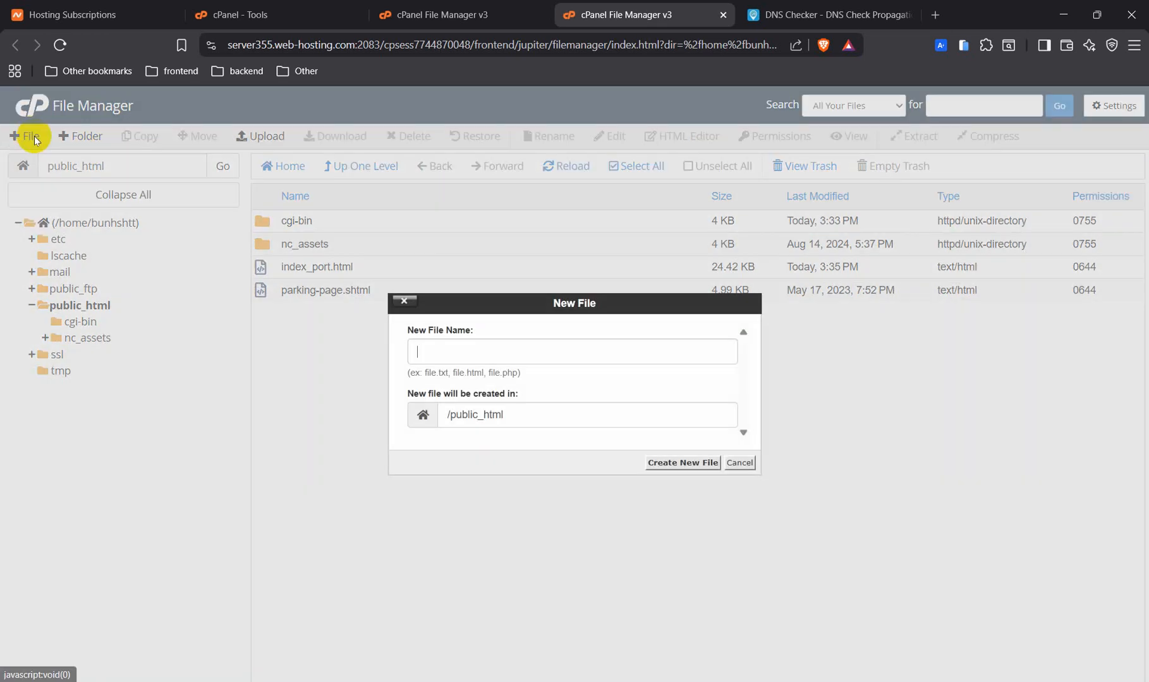
pyautogui.write('index_port.')
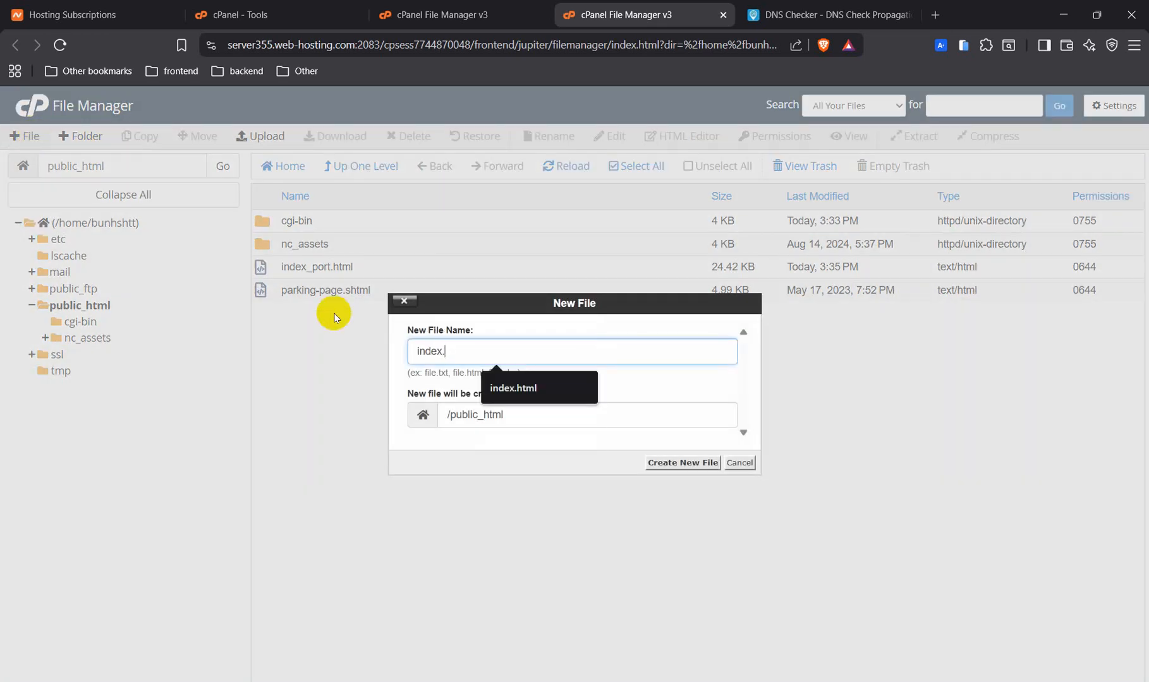
pyautogui.write('html')
pyautogui.press('Return')
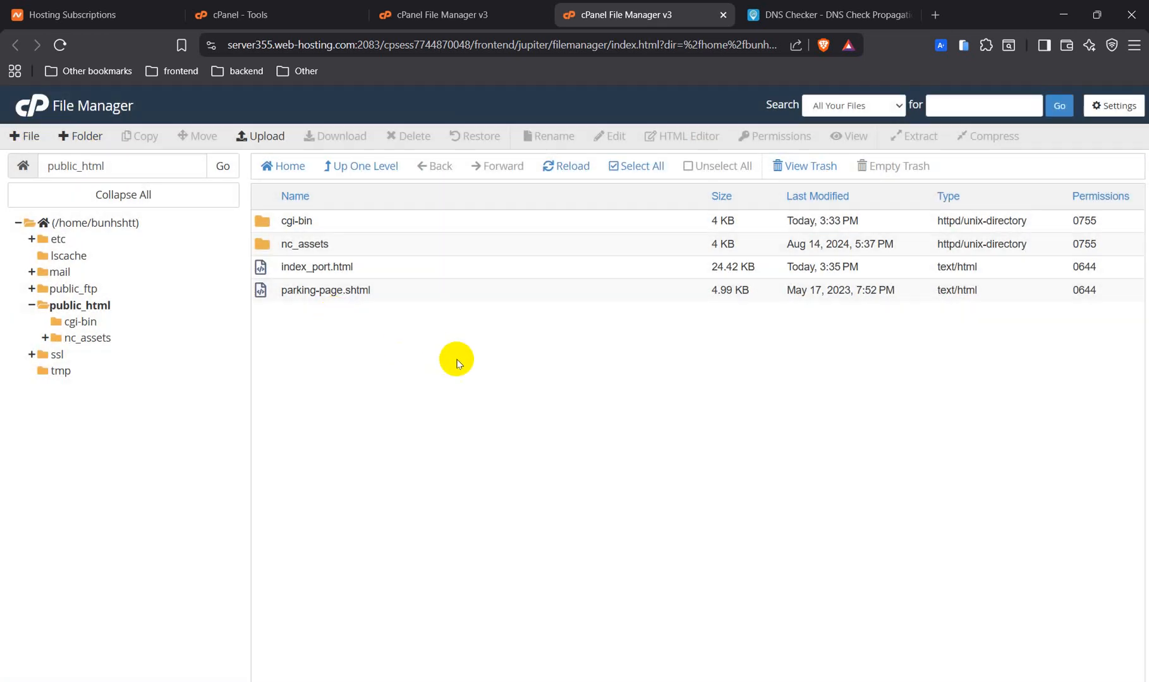
pyautogui.click(352, 267)
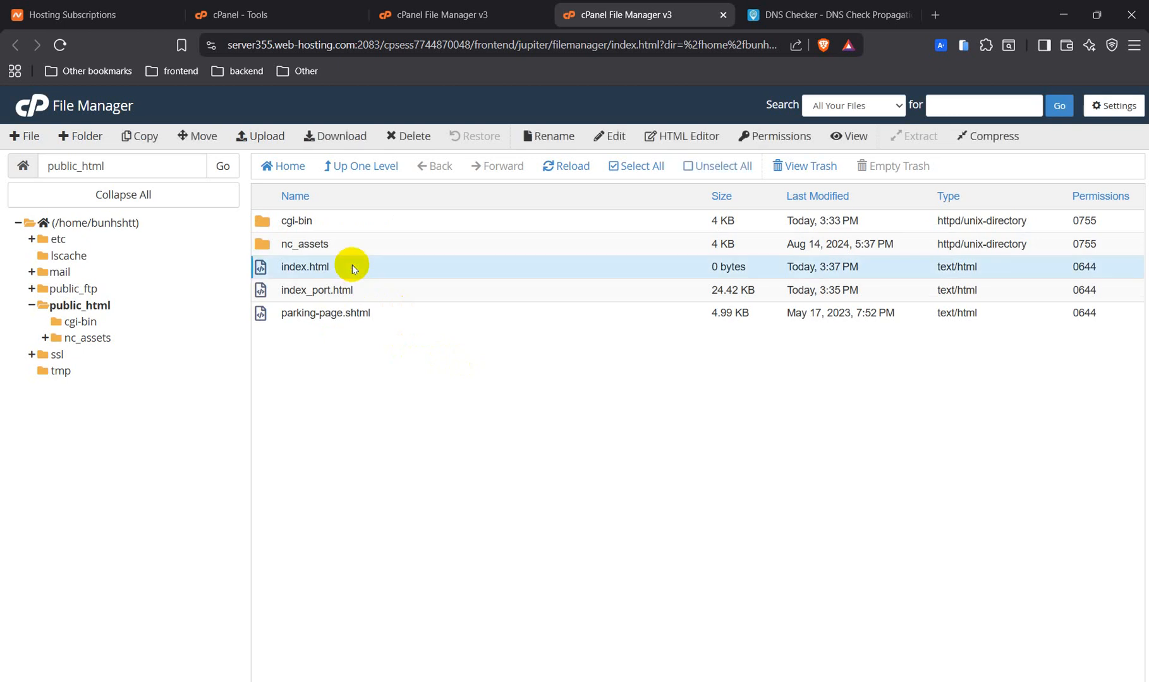
pyautogui.click(606, 137)
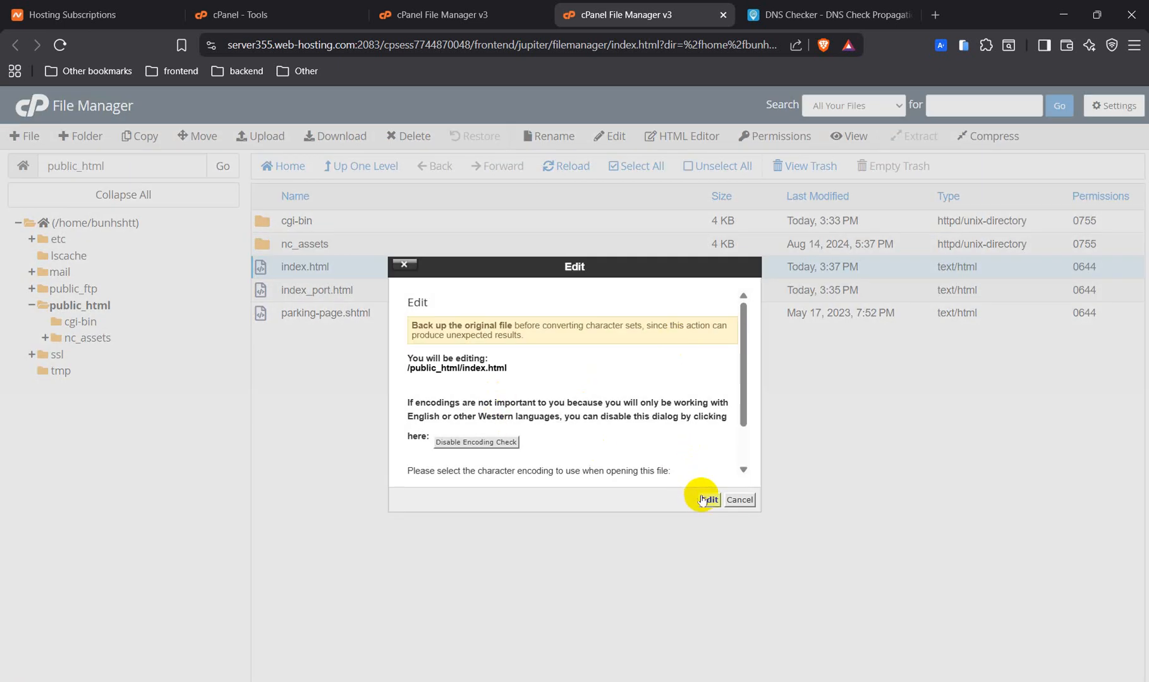
pyautogui.click(704, 500)
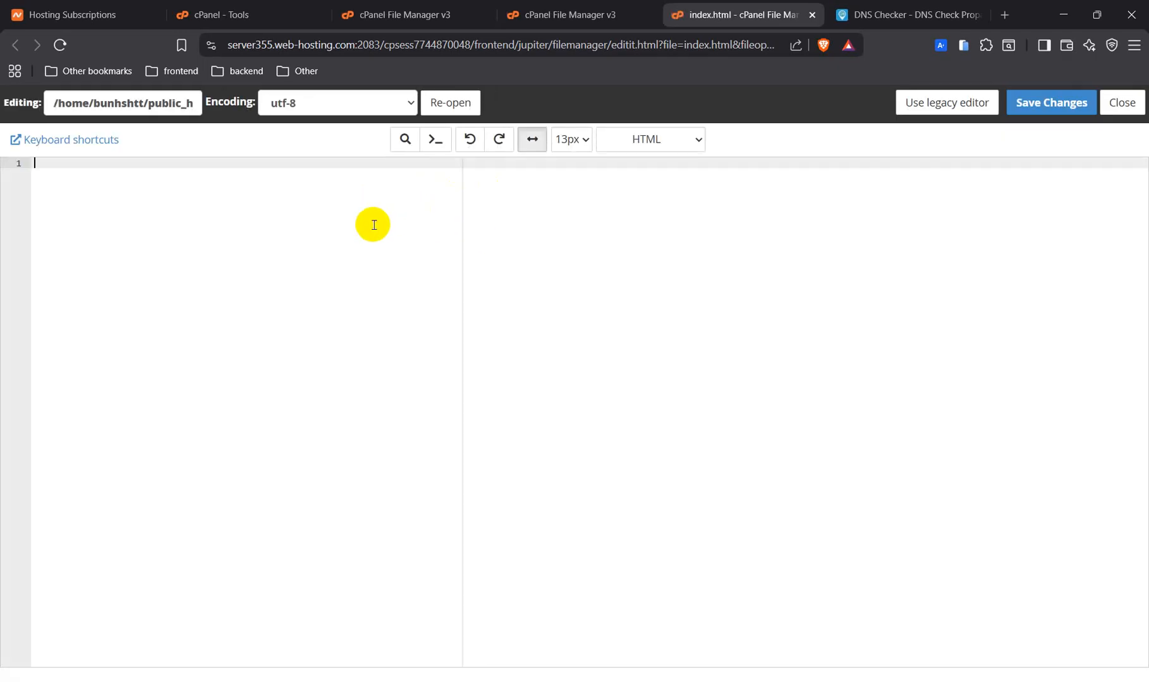
# Write an h1 'Setec Institute' heading and an h2 heading with the owner's name.
pyautogui.write('<h1>Setec Institute</h1>')
pyautogui.hotkey('ctrl', 's')
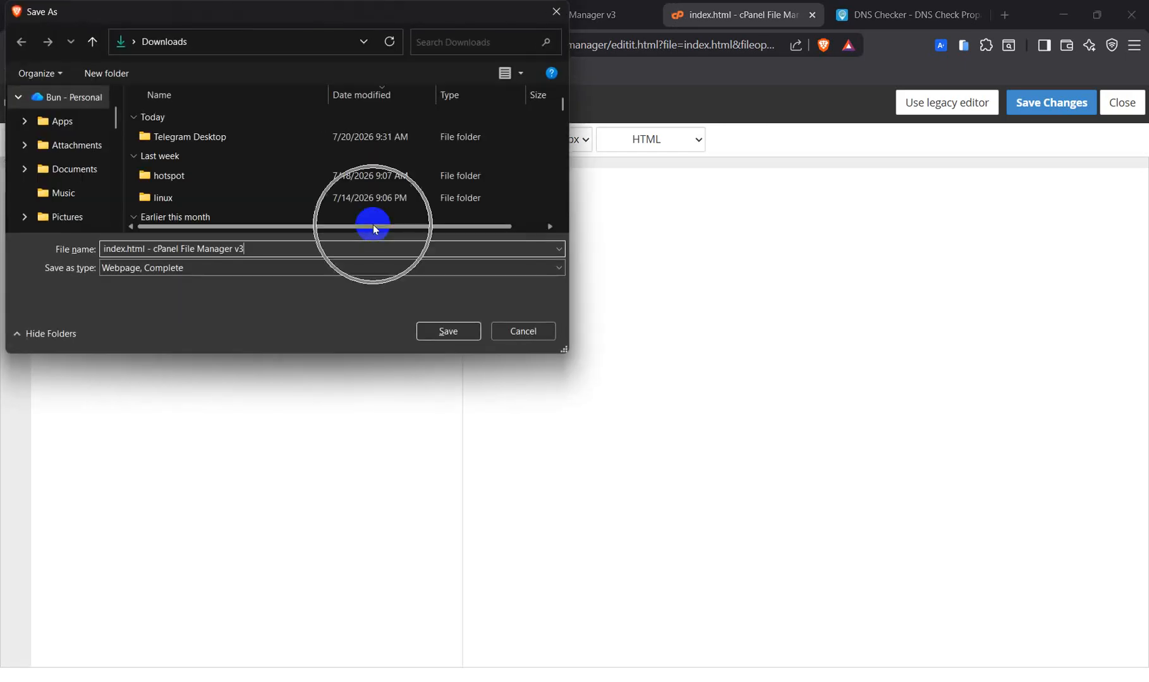
pyautogui.click(558, 9)
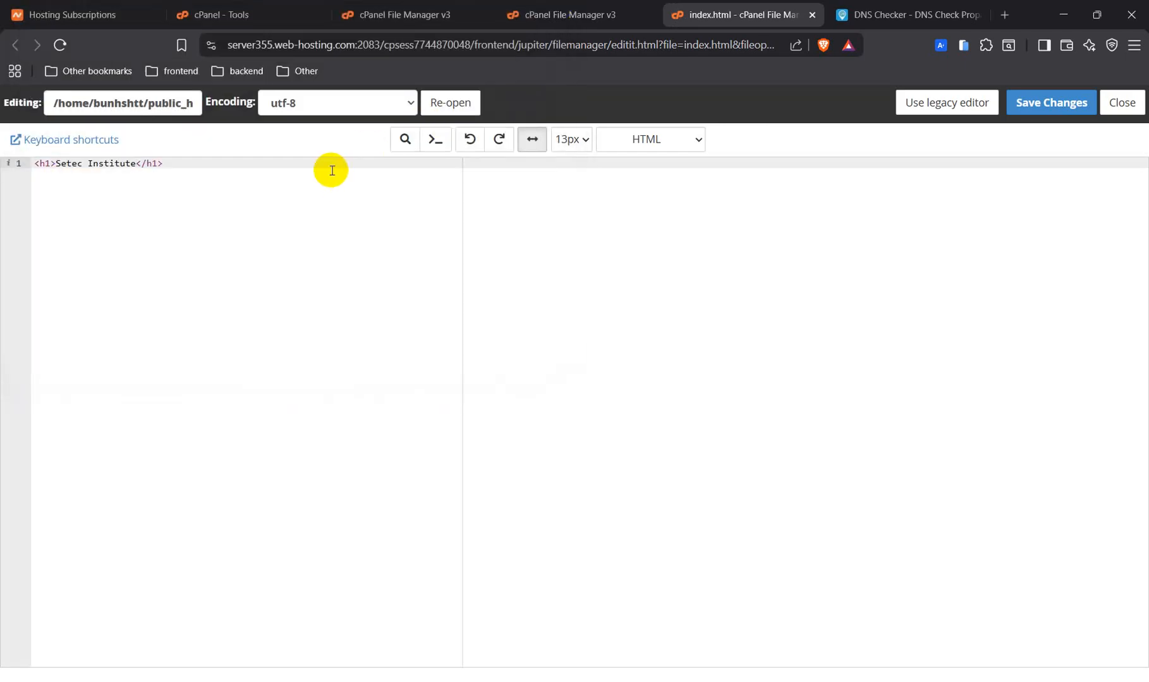
pyautogui.click(330, 165)
pyautogui.press('Return')
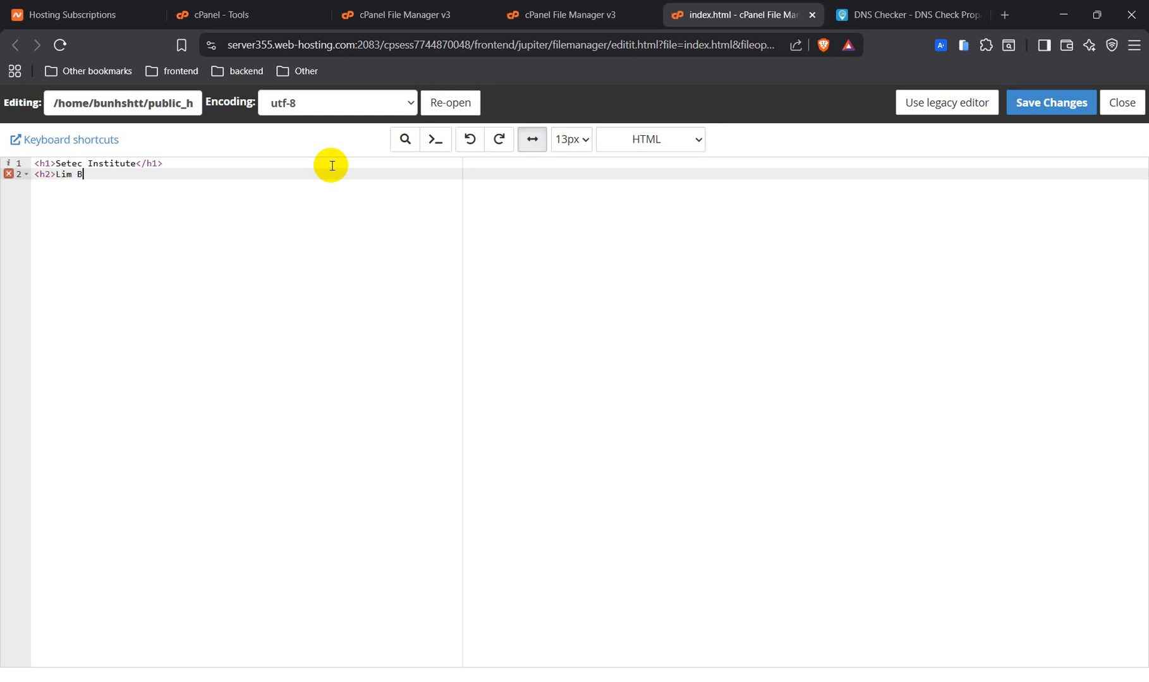
pyautogui.write('unhe')
pyautogui.write('h2>')
# Dismiss the browser's save-to-disk dialogs and save index.html to the server with Save Changes.
pyautogui.hotkey('ctrl', 's')
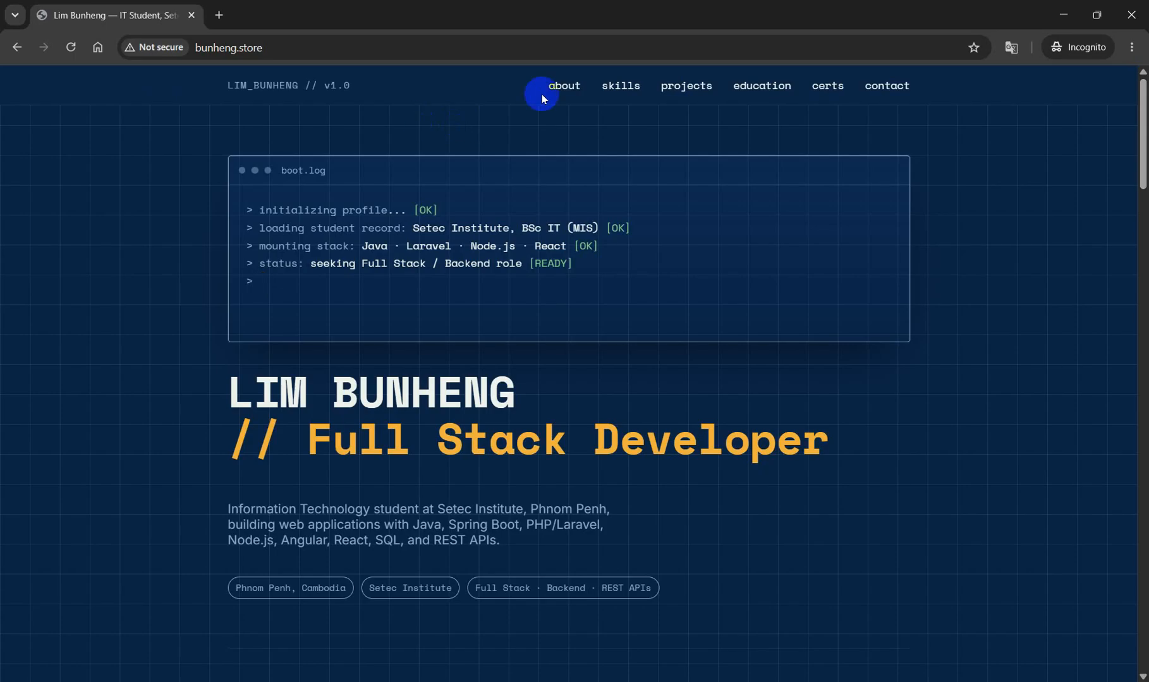
pyautogui.click(70, 50)
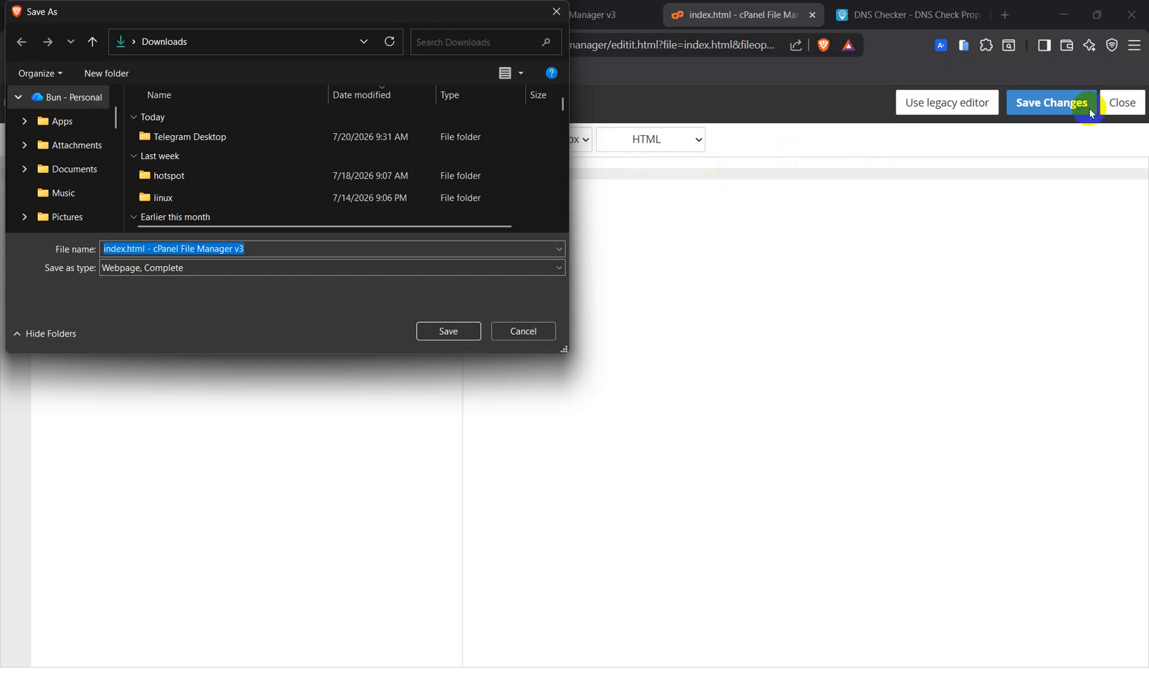
pyautogui.click(524, 336)
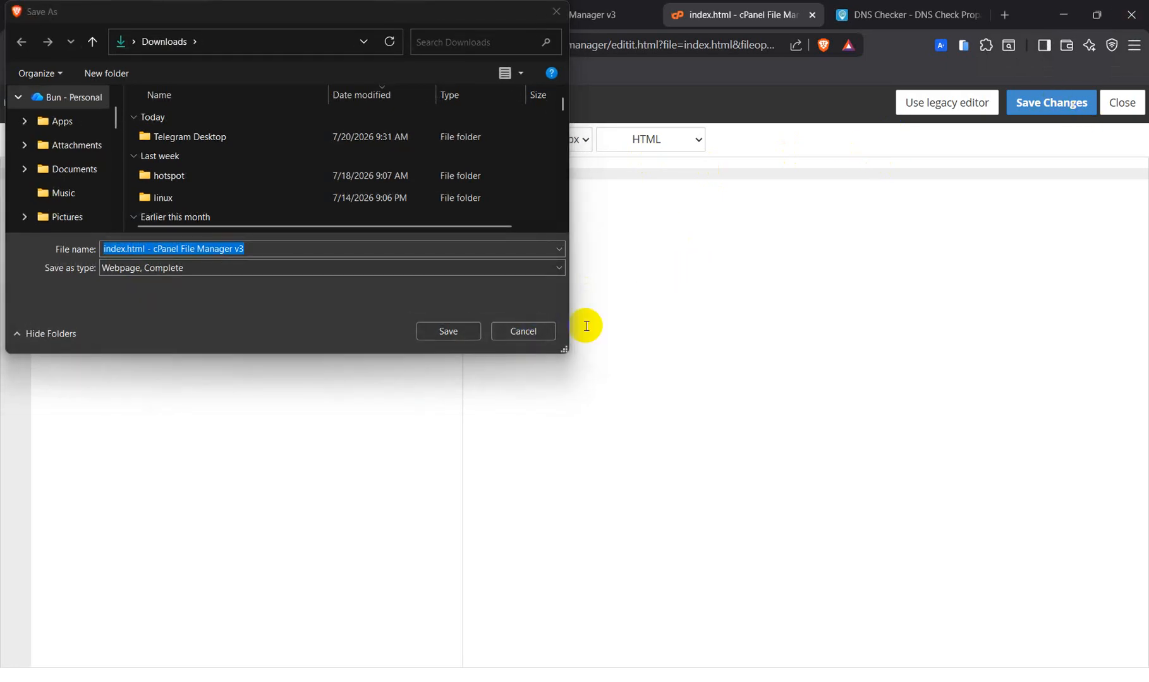
pyautogui.click(528, 331)
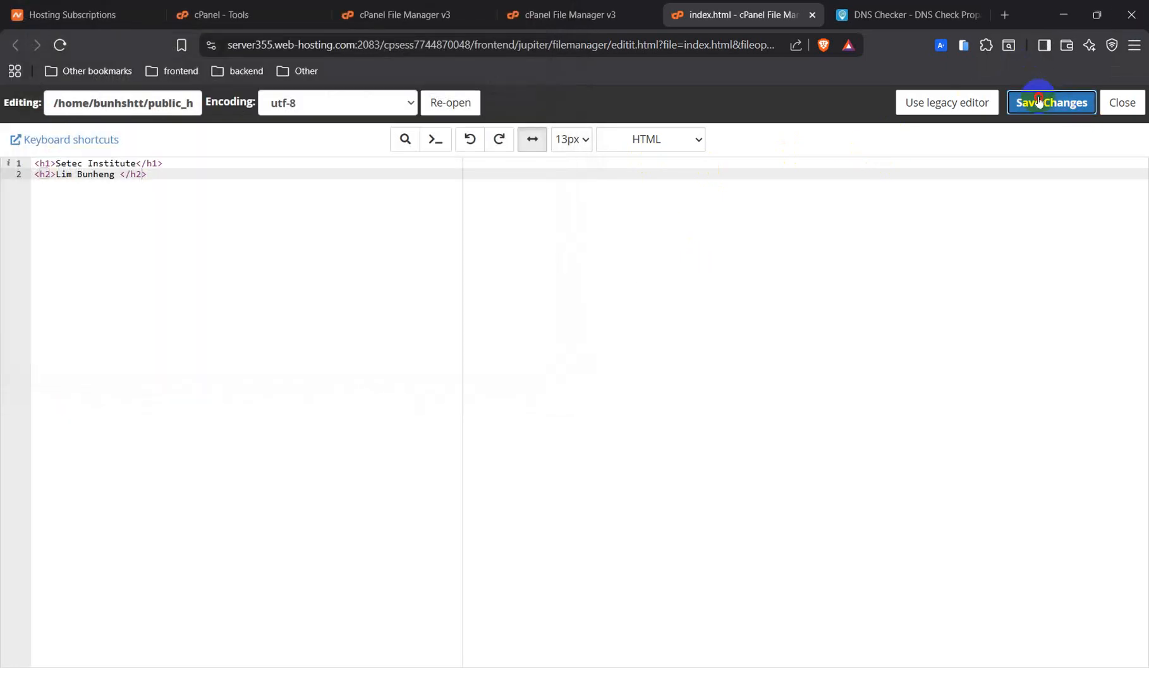
pyautogui.click(1039, 100)
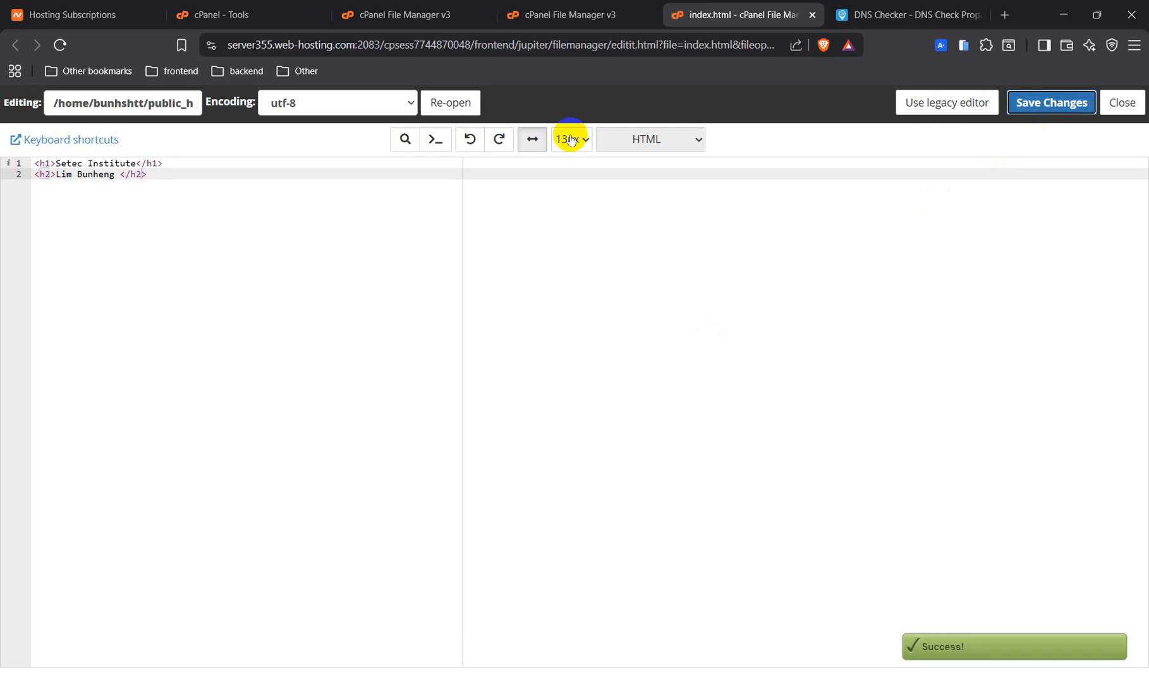
pyautogui.hotkey('alt', 'Tab')
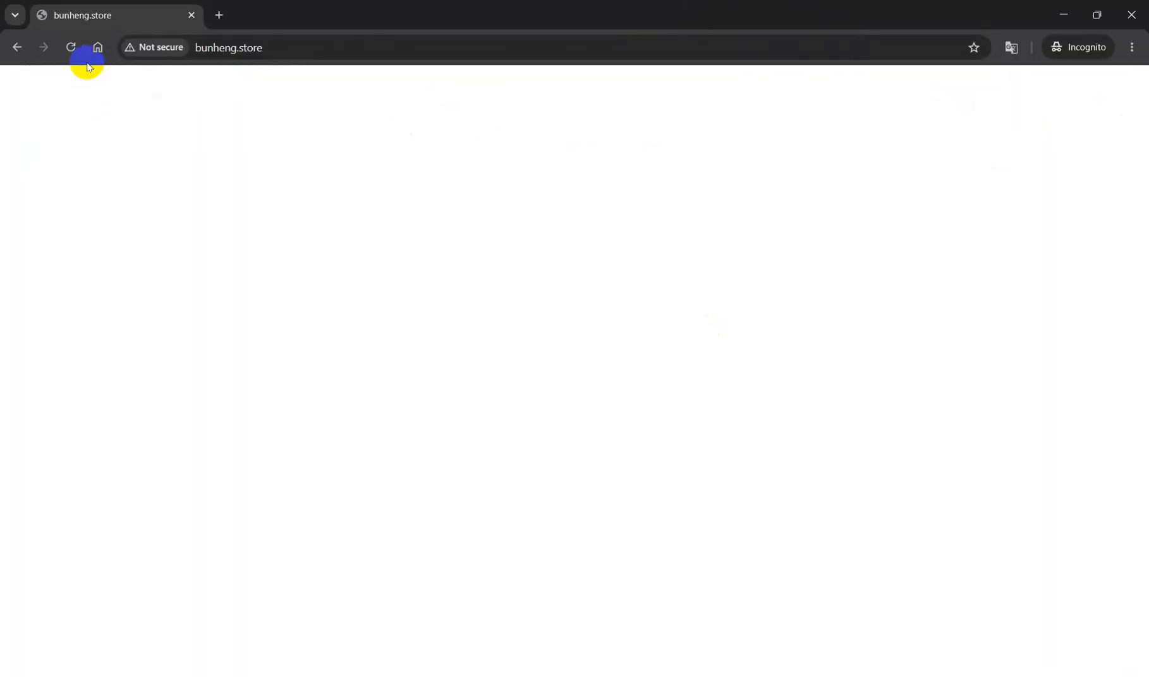
# Reload bunheng.store to confirm the new heading page, then return to the public_html listing.
pyautogui.click(71, 47)
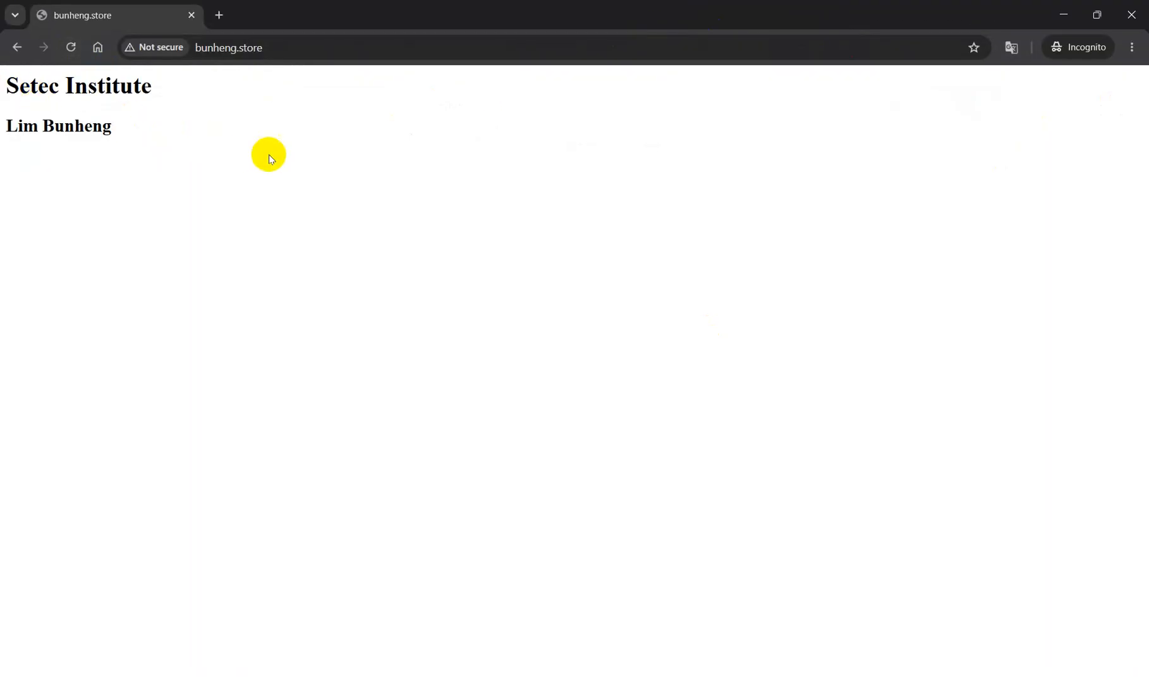
pyautogui.hotkey('alt', 'Tab')
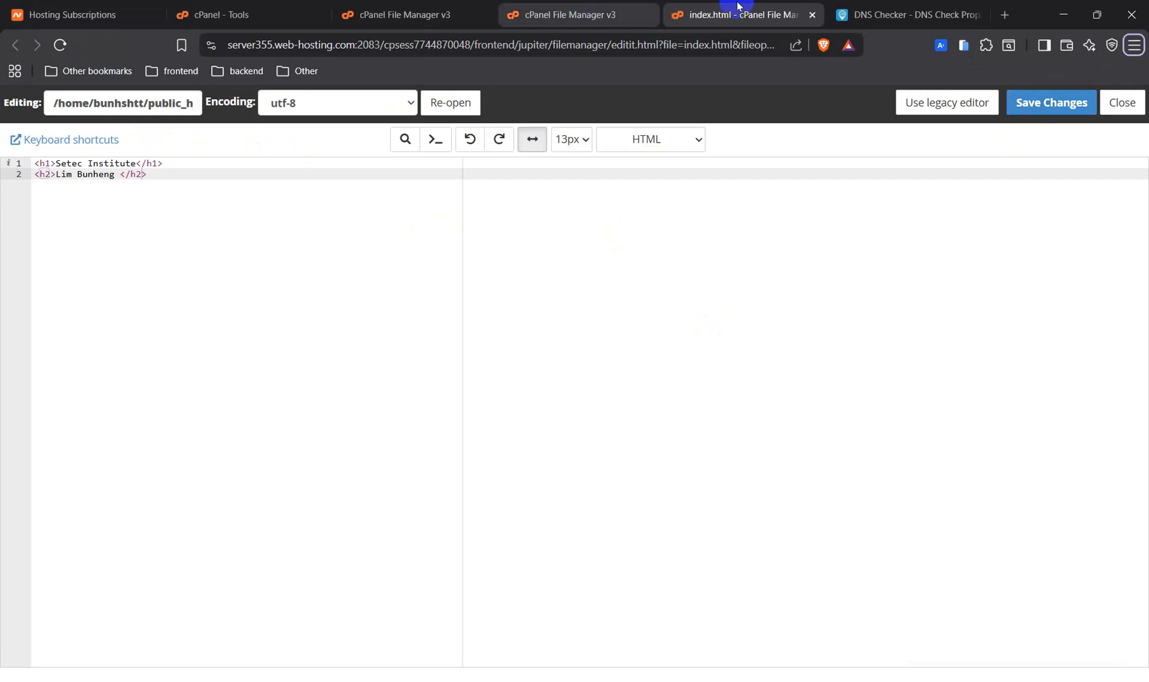
pyautogui.click(562, 12)
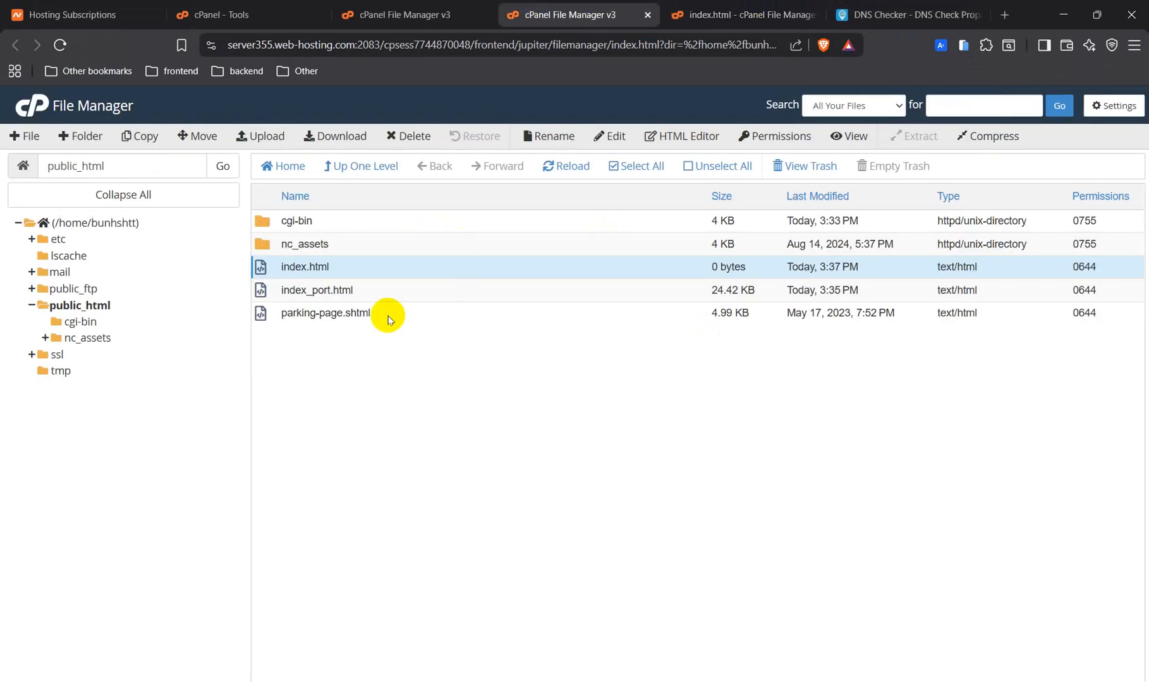